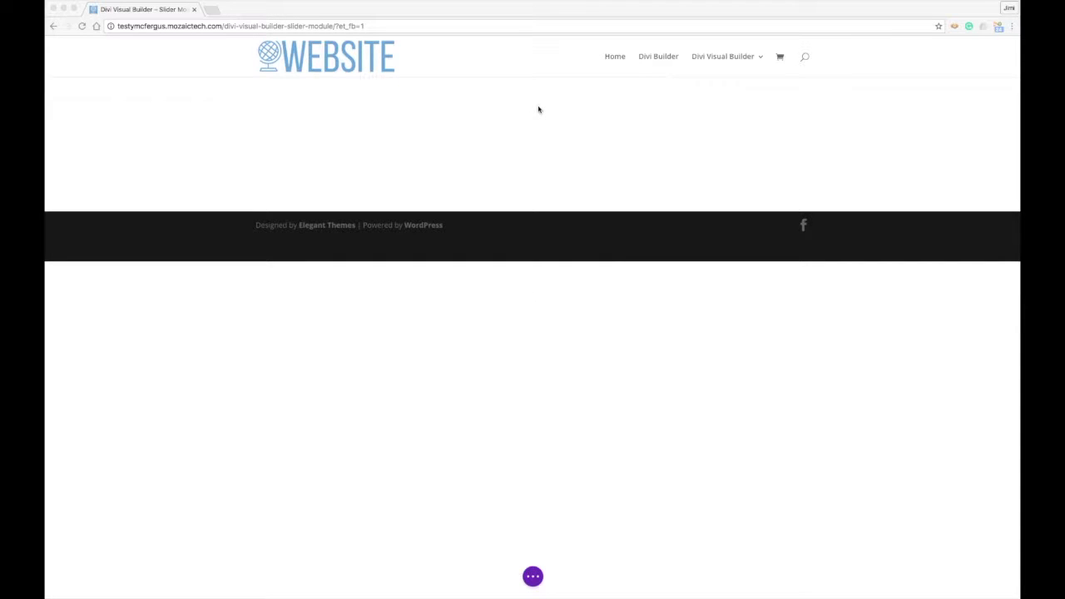
# Insert a Slider module into the empty row via the 'sli' search and add its first slide
pyautogui.click(526, 70)
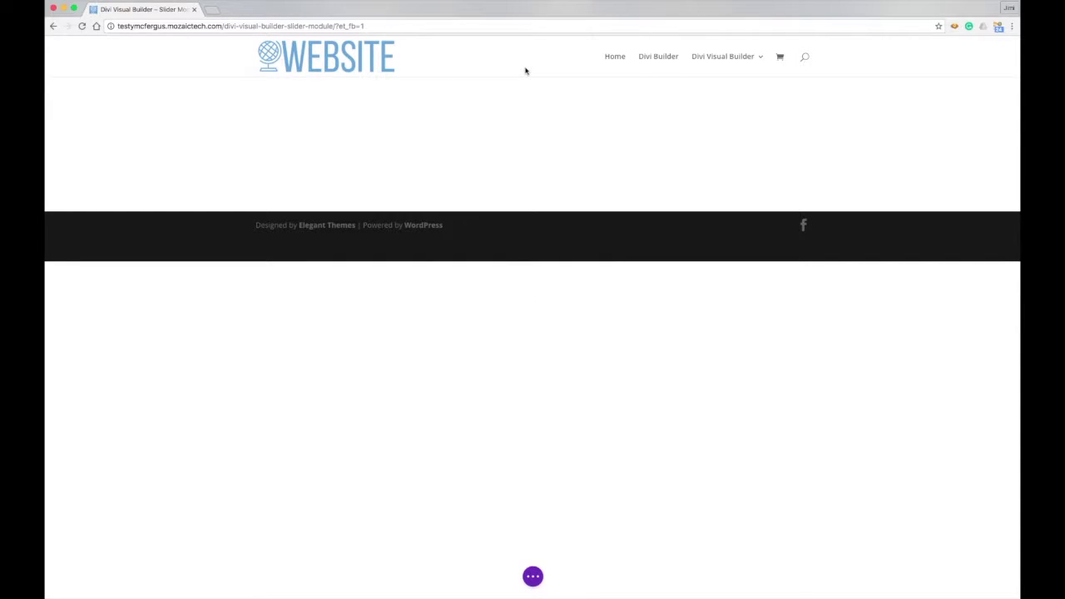
pyautogui.click(532, 152)
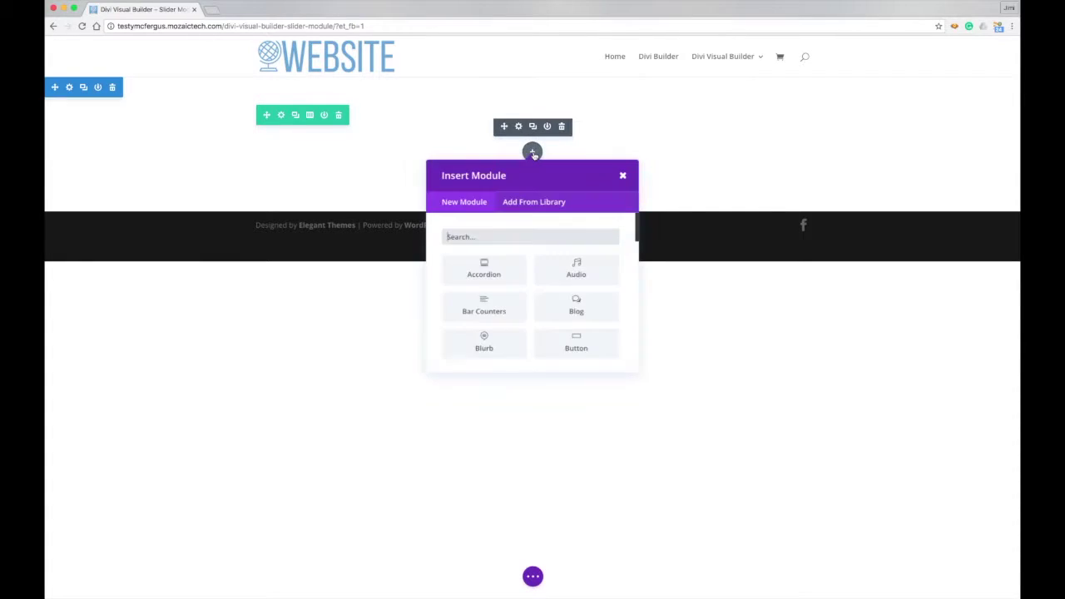
pyautogui.write('sli')
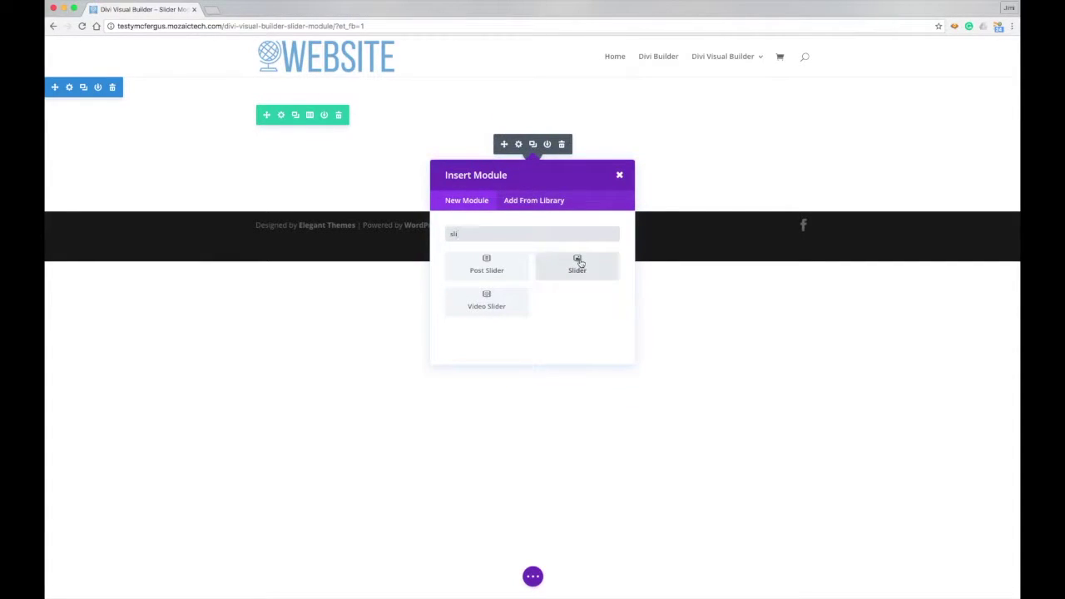
pyautogui.click(577, 263)
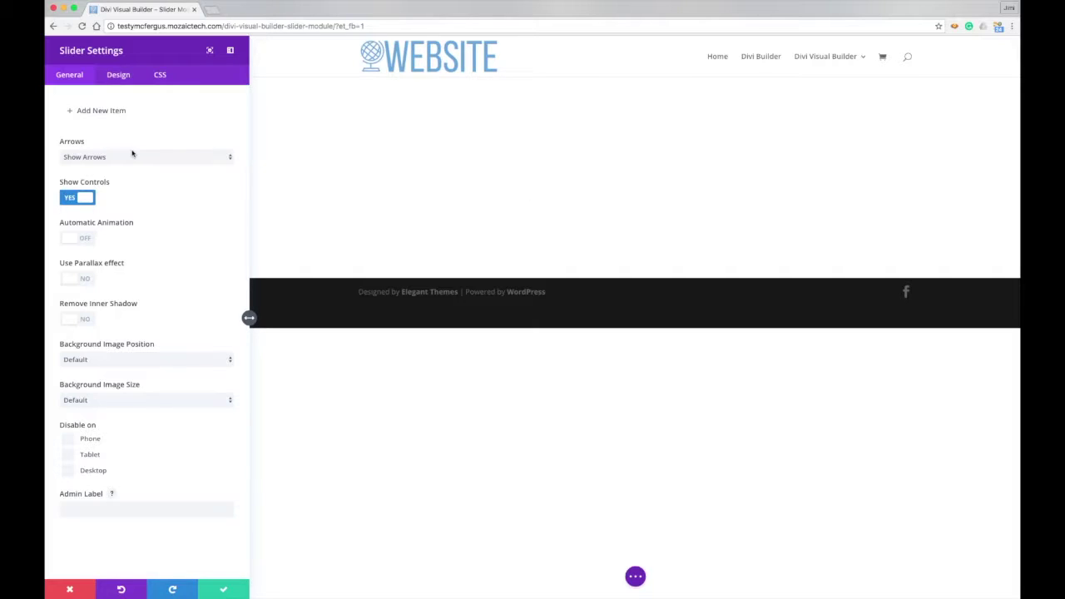
pyautogui.click(111, 114)
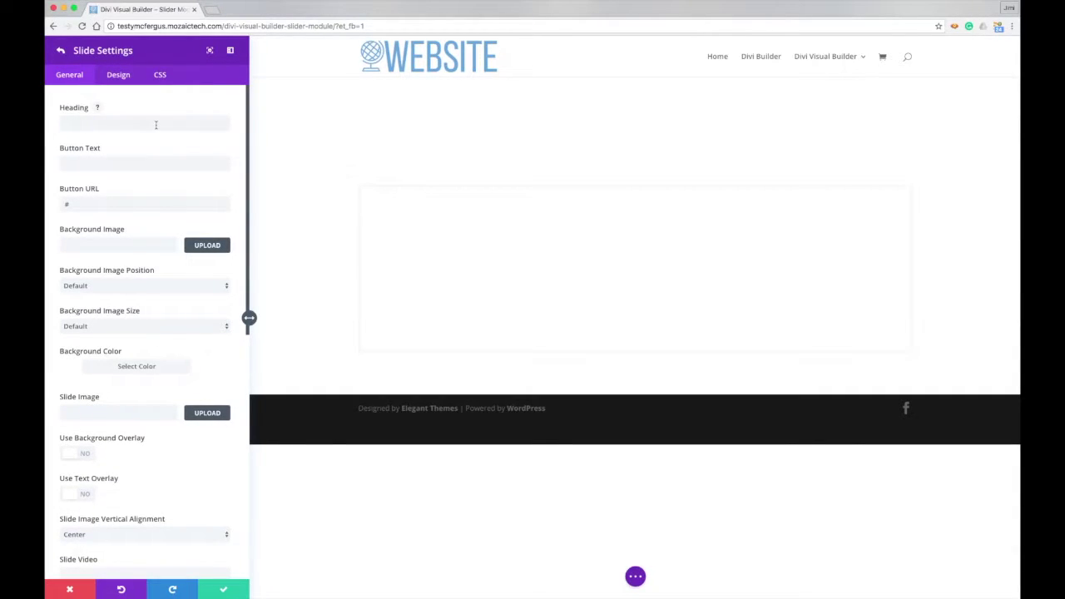
pyautogui.click(156, 125)
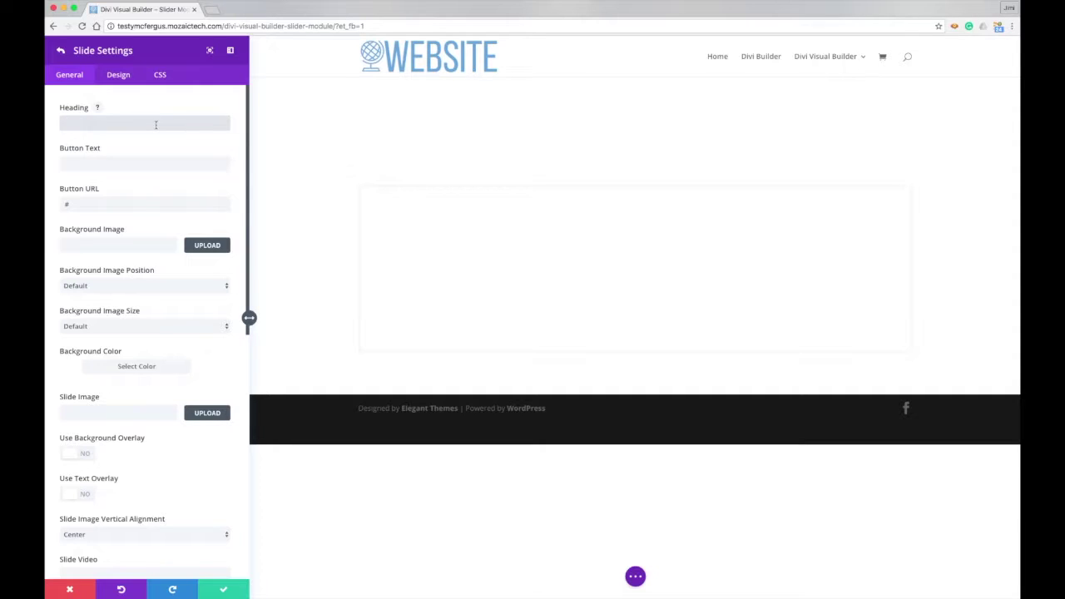
# Enter 'Can you find the boat' as the new slide's heading
pyautogui.write('Can you')
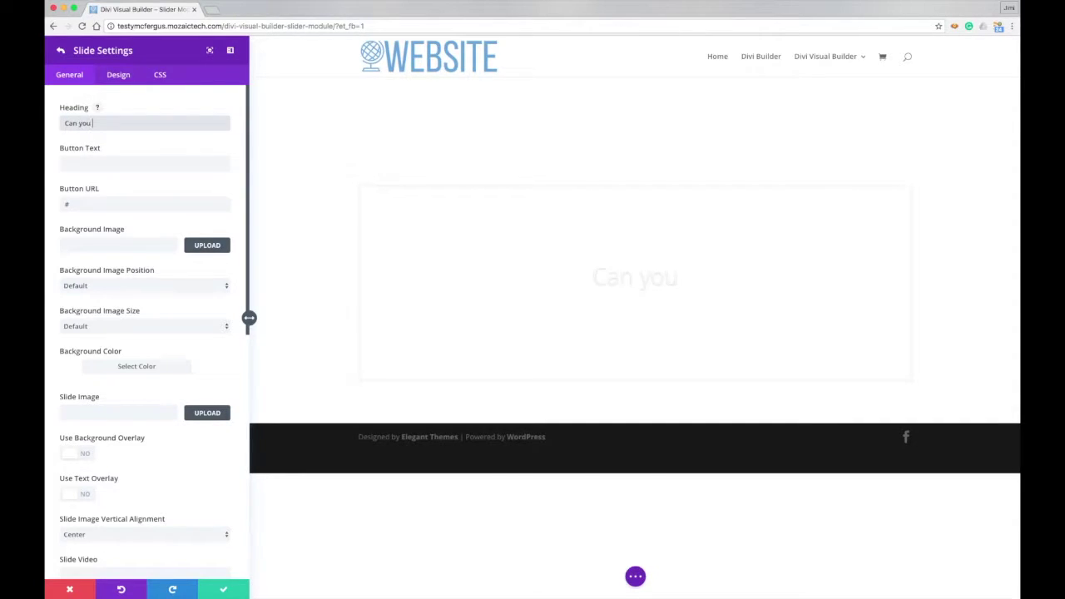
pyautogui.write(' find the boat')
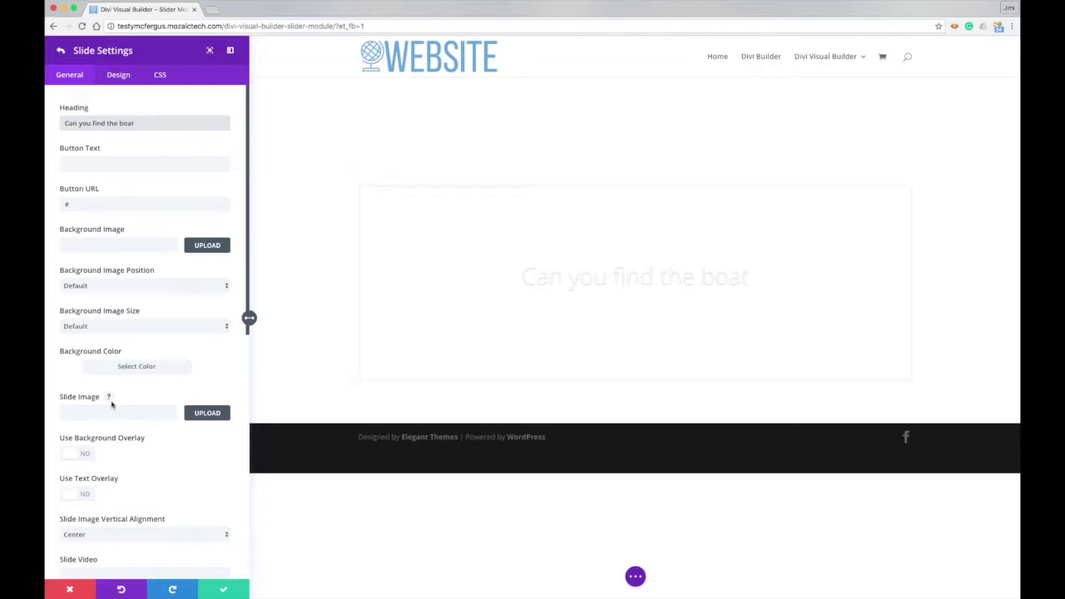
pyautogui.click(203, 248)
# Set the cove beach photo as the slide's background image
pyautogui.click(115, 241)
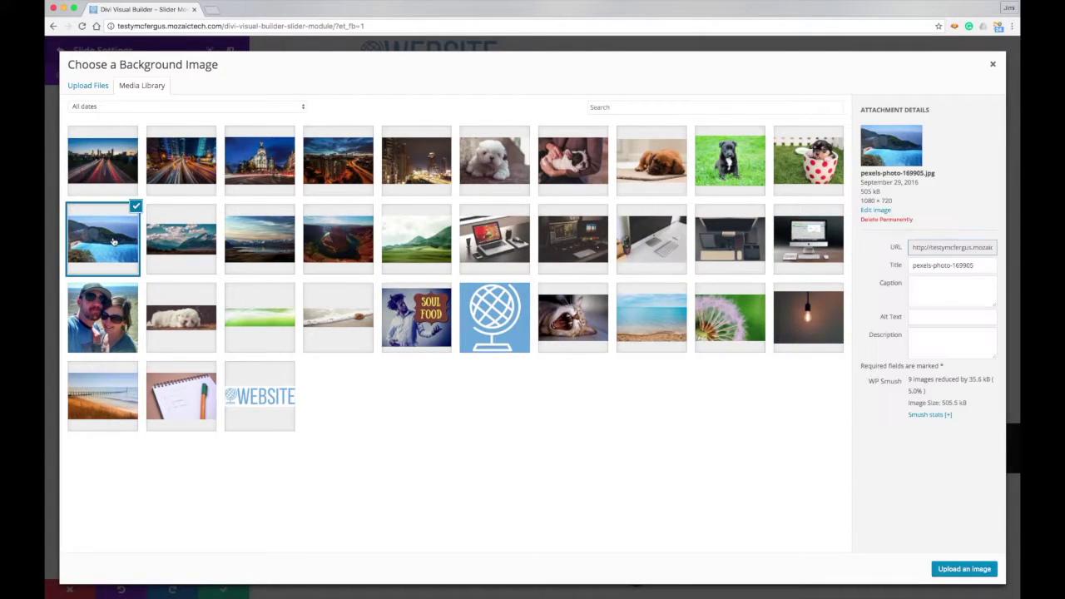
pyautogui.click(965, 572)
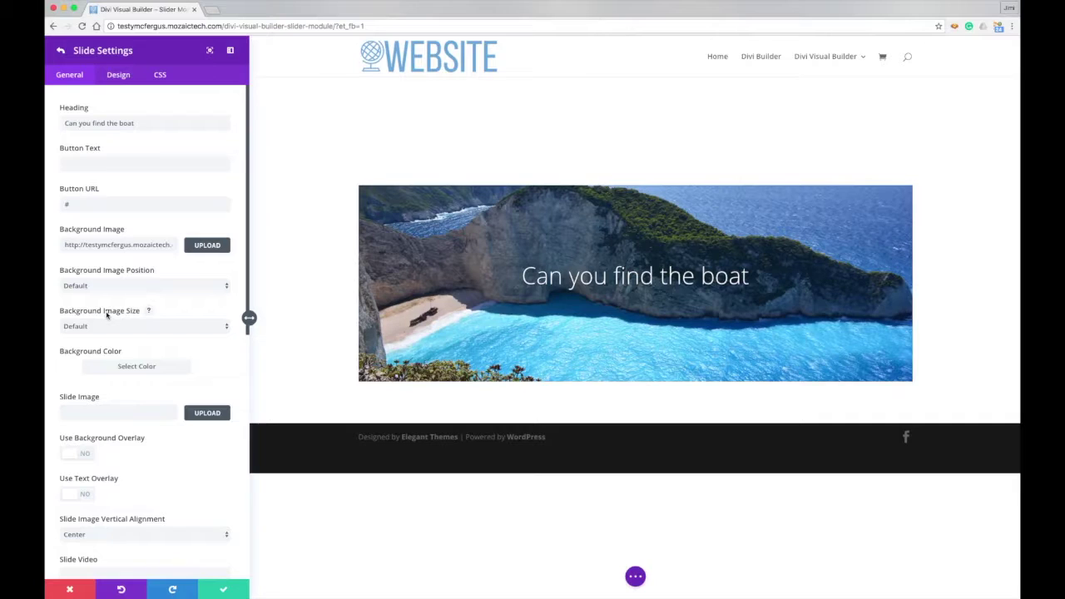
pyautogui.click(109, 286)
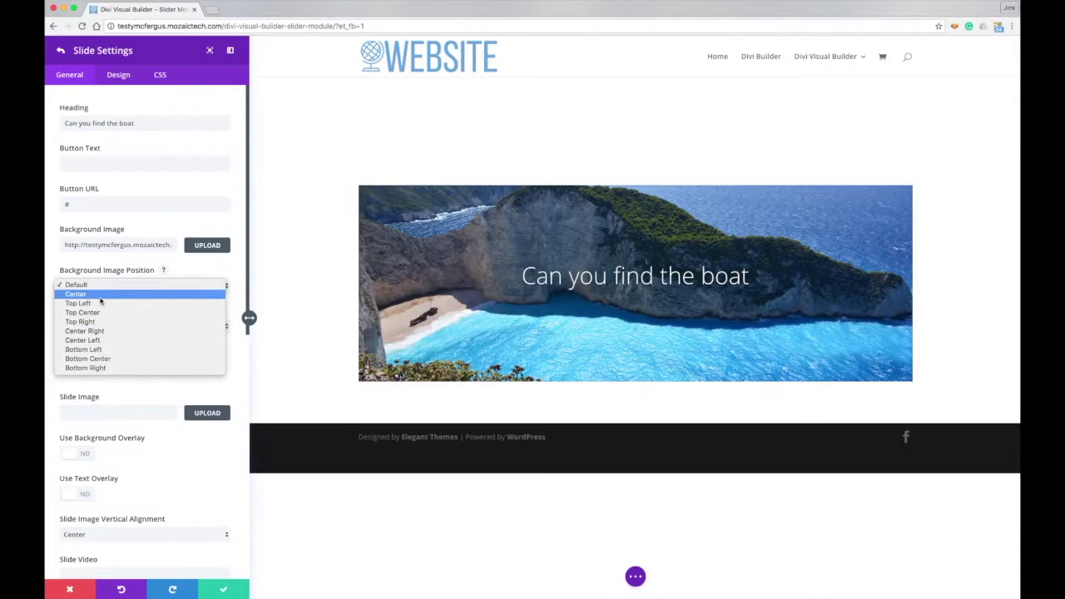
# Try Bottom Center position and Fit size on the background photo, then revert both to Default
pyautogui.click(86, 358)
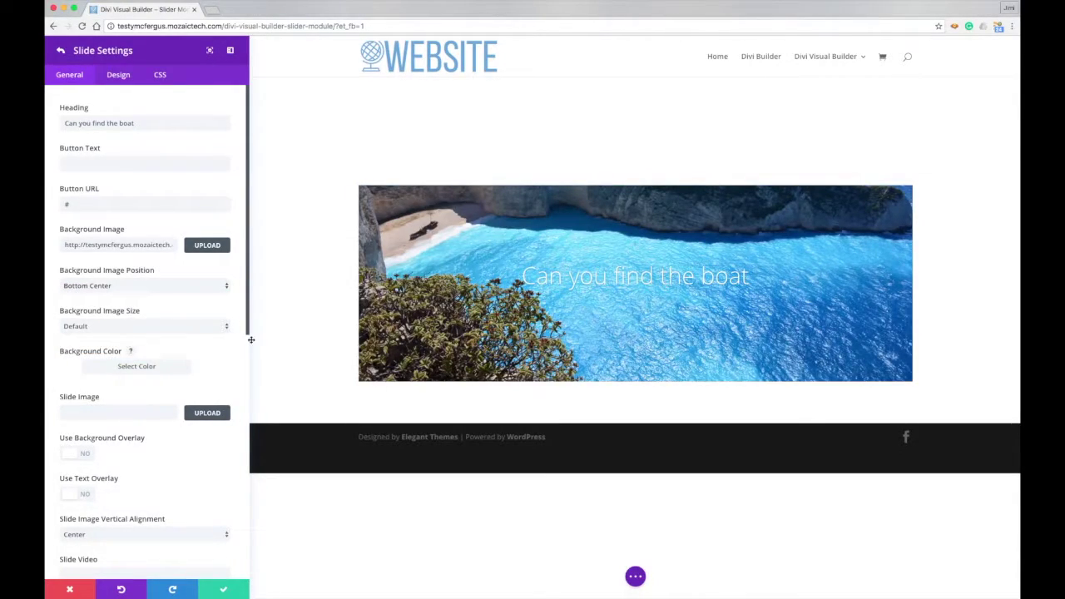
pyautogui.click(166, 284)
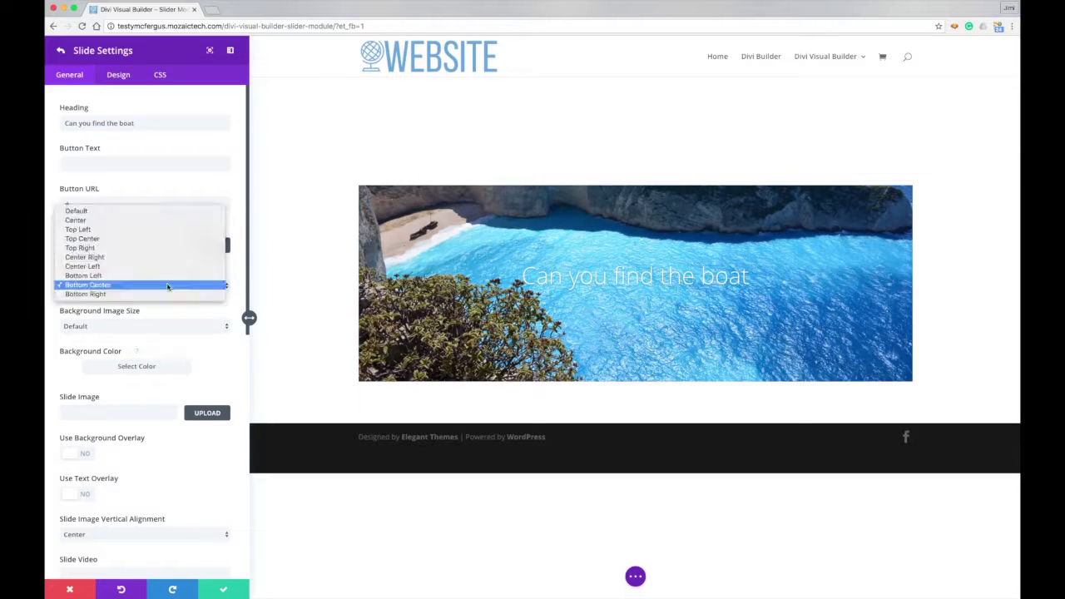
pyautogui.click(148, 212)
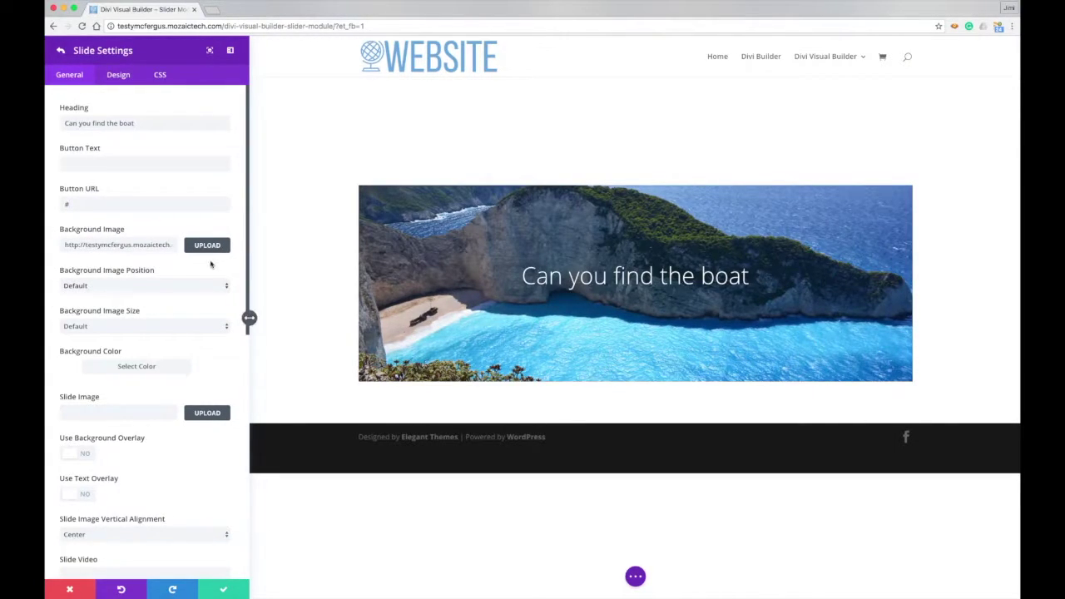
pyautogui.click(96, 330)
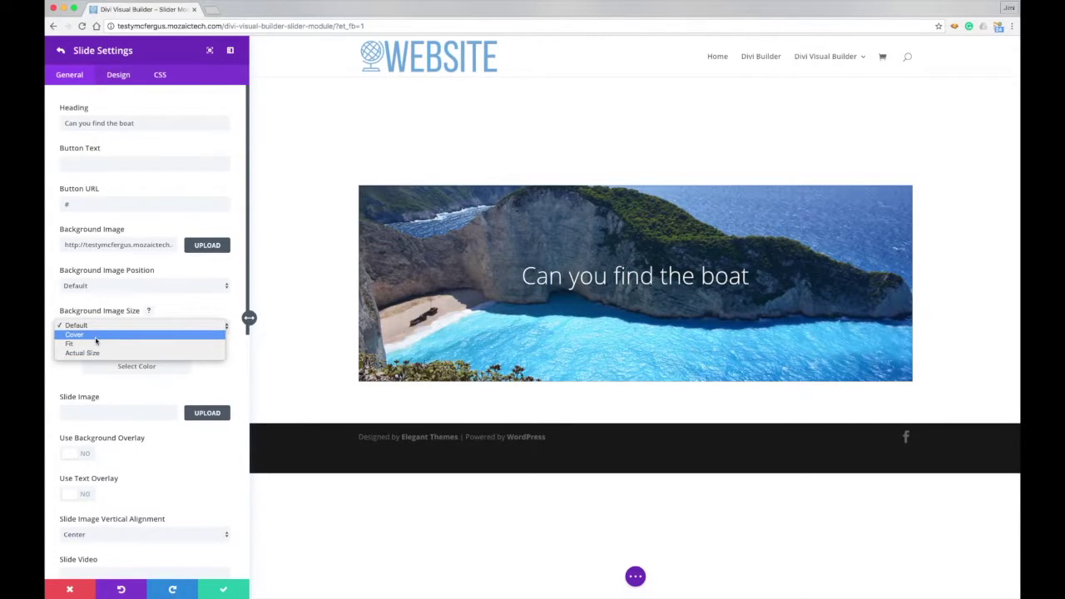
pyautogui.click(94, 344)
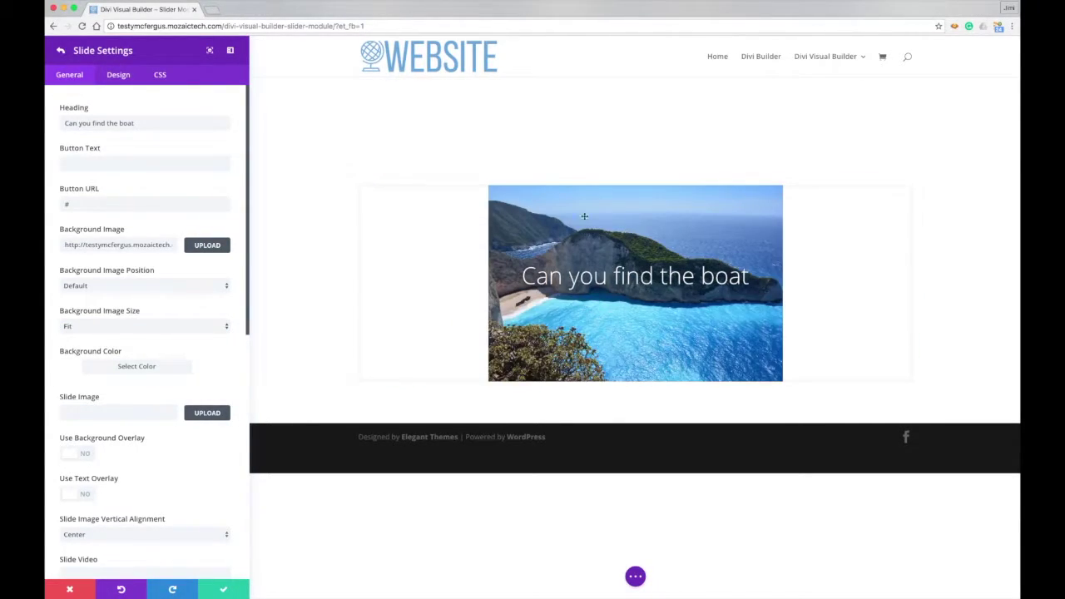
pyautogui.click(205, 326)
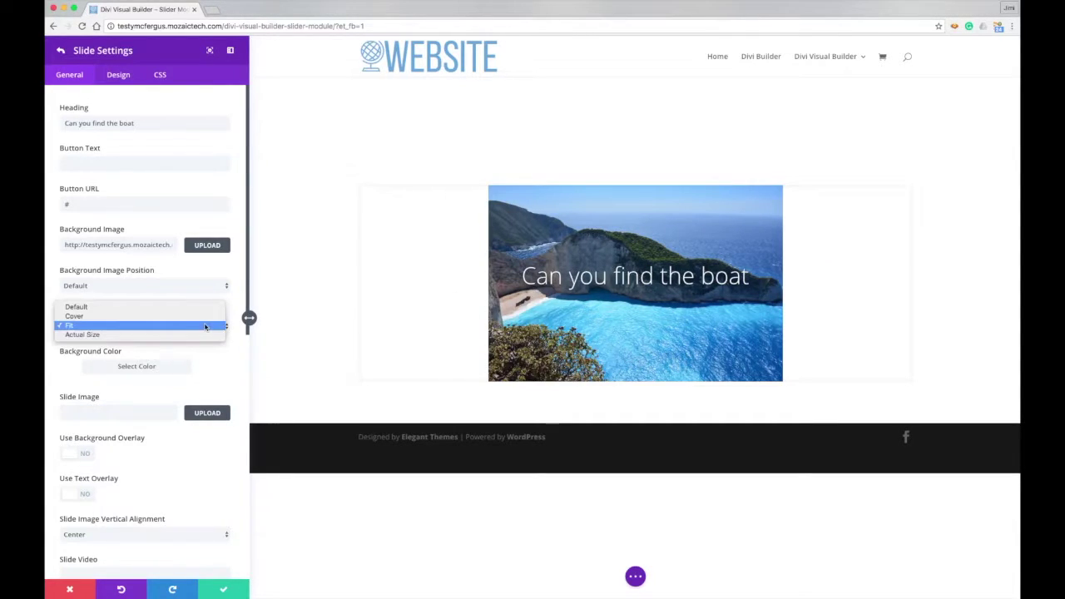
pyautogui.click(195, 308)
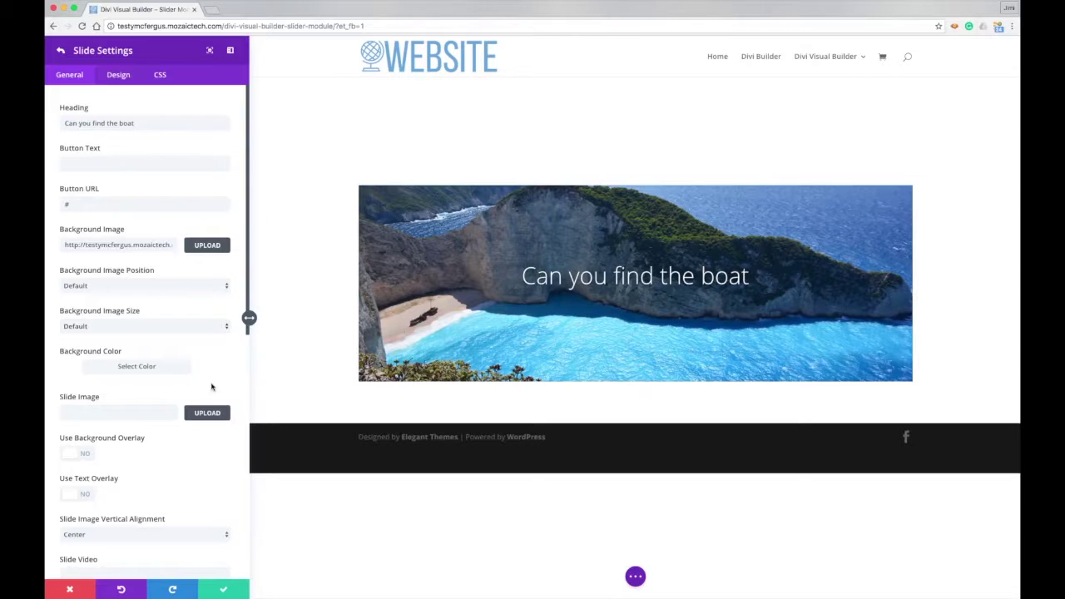
# Add the cove beach photo as the slide image beside the heading
pyautogui.click(207, 414)
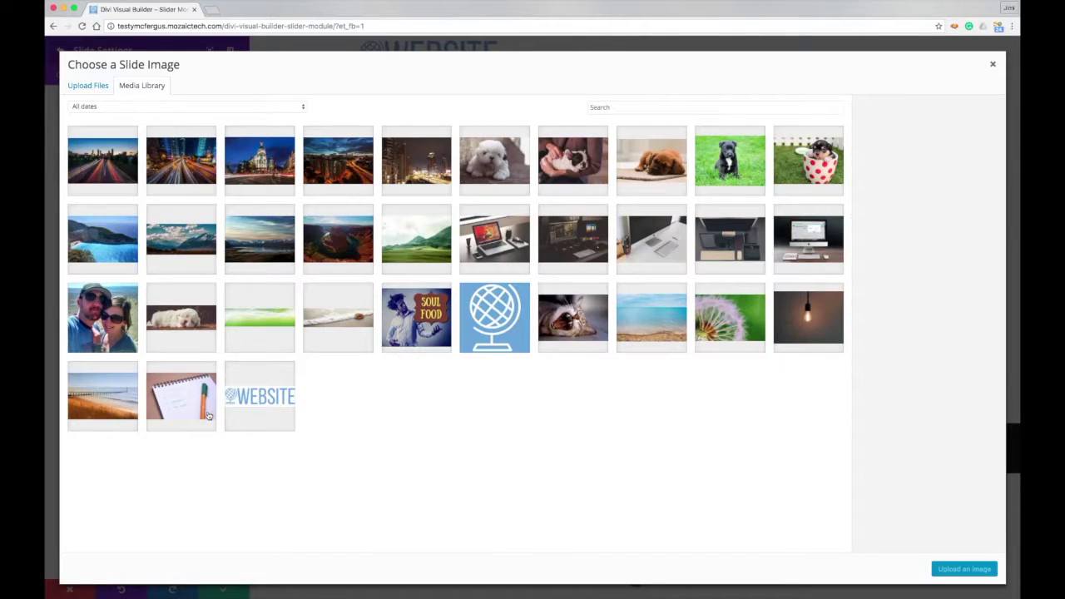
pyautogui.click(114, 254)
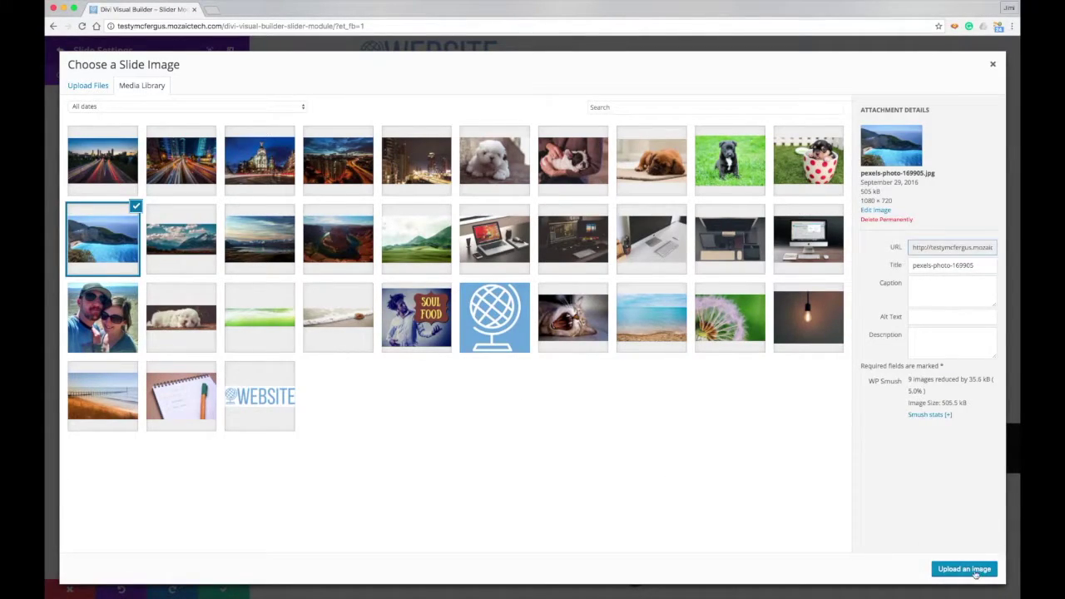
pyautogui.click(964, 569)
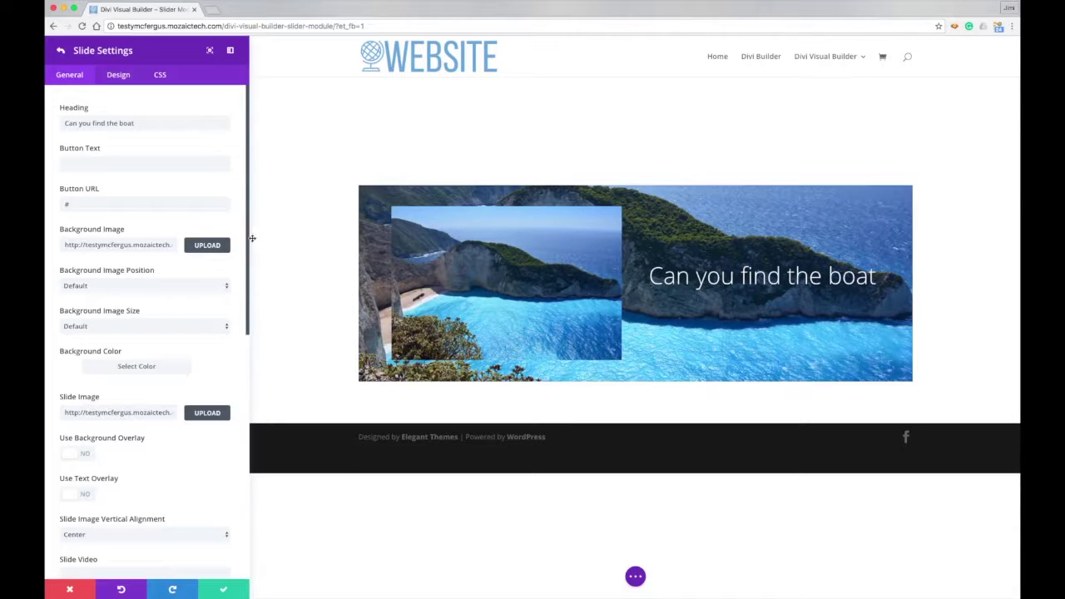
pyautogui.moveTo(249, 243)
# Label the slide button 'Find it now!'
pyautogui.click(127, 158)
pyautogui.write('Fi')
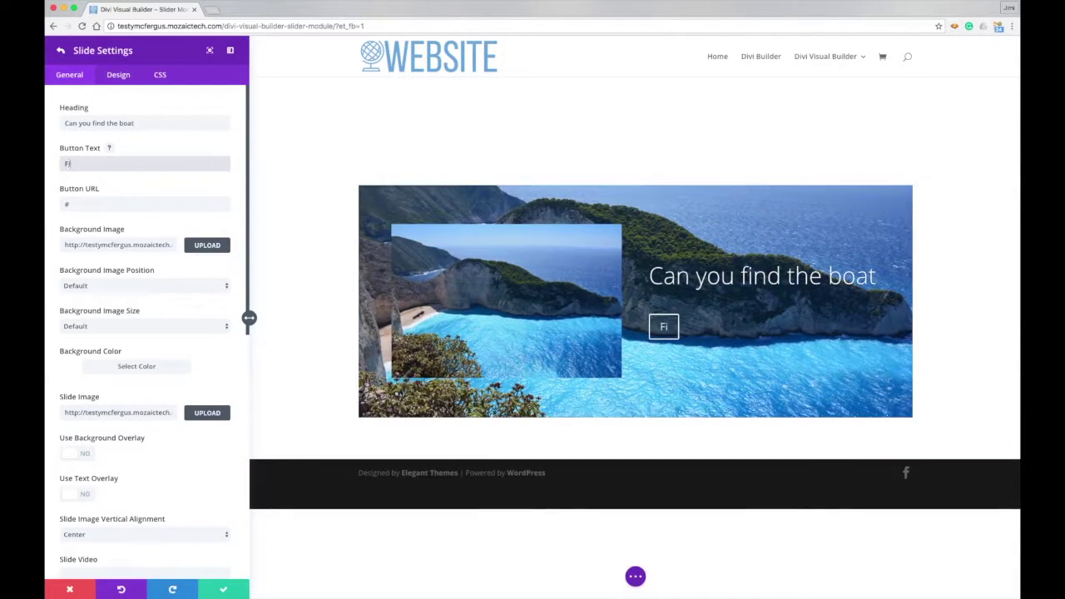
pyautogui.write('nd it now!')
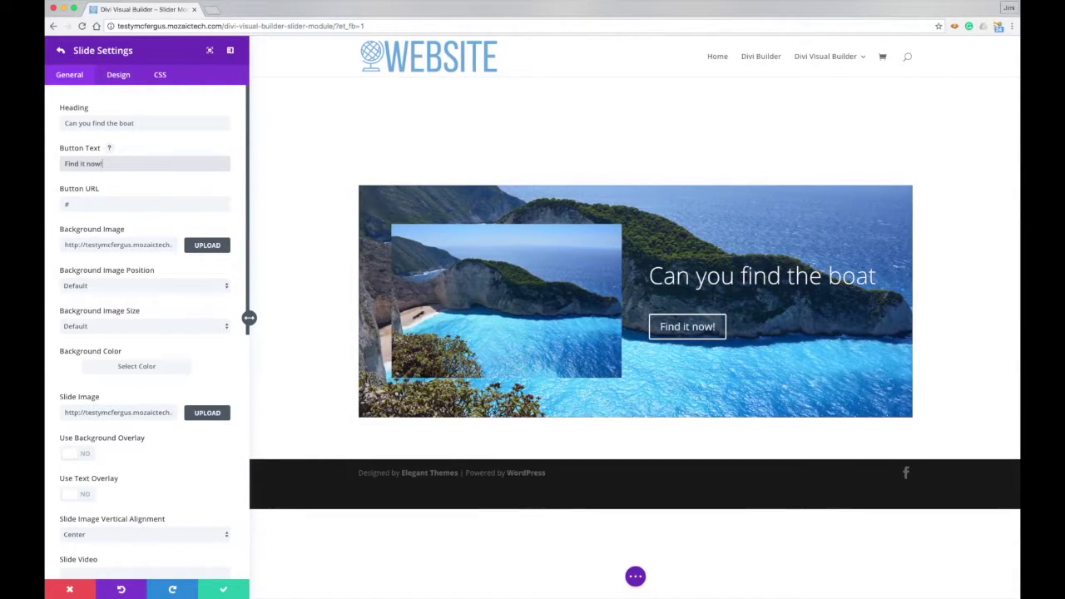
pyautogui.click(75, 203)
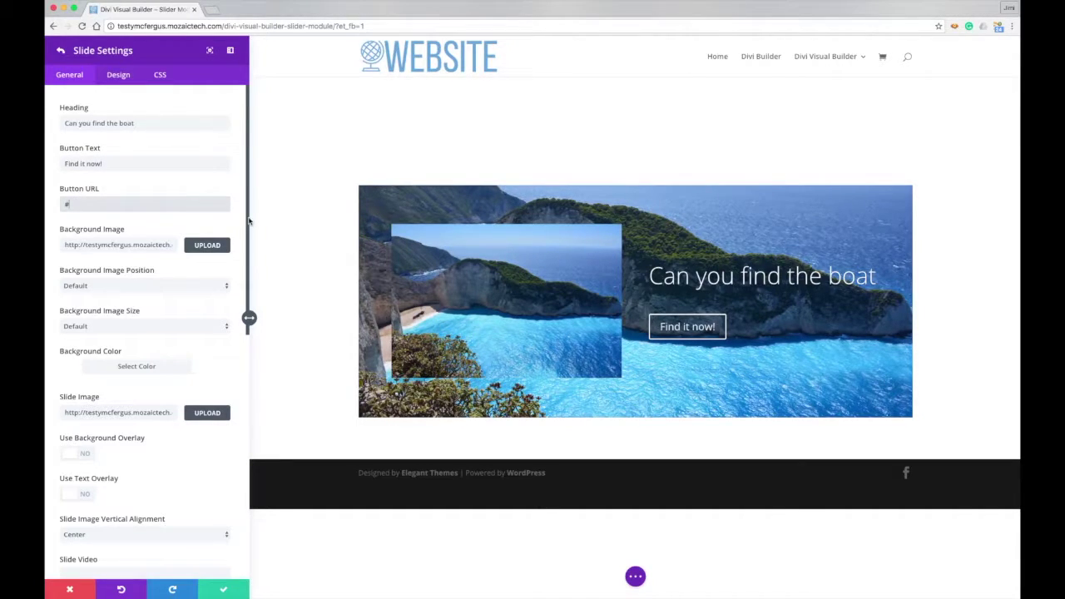
pyautogui.moveTo(249, 220); pyautogui.dragTo(247, 468)
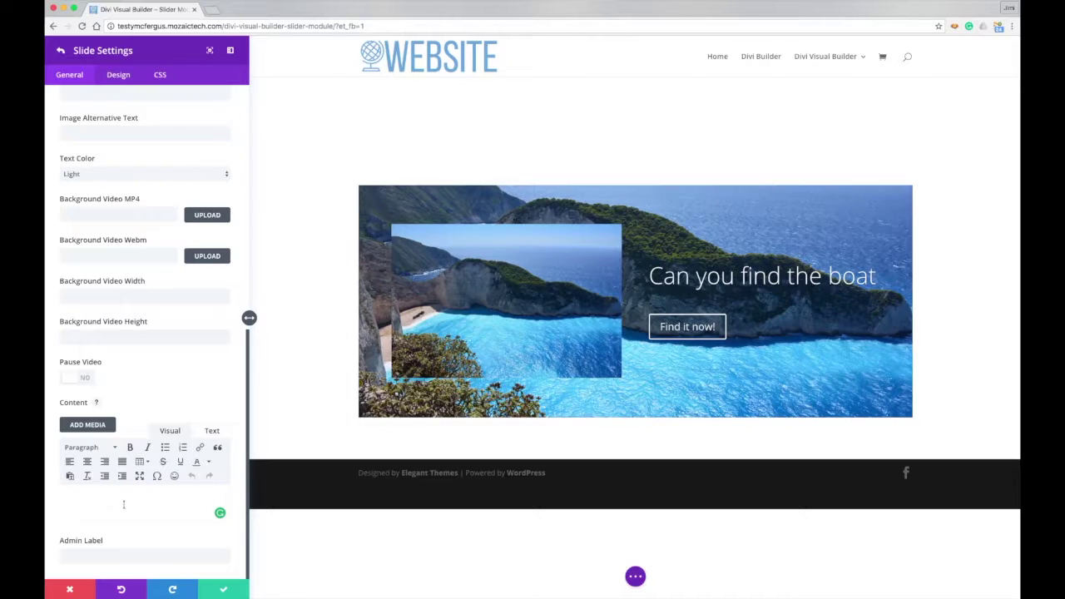
# Save the first slide and add a second, blank slide to the slider
pyautogui.click(228, 589)
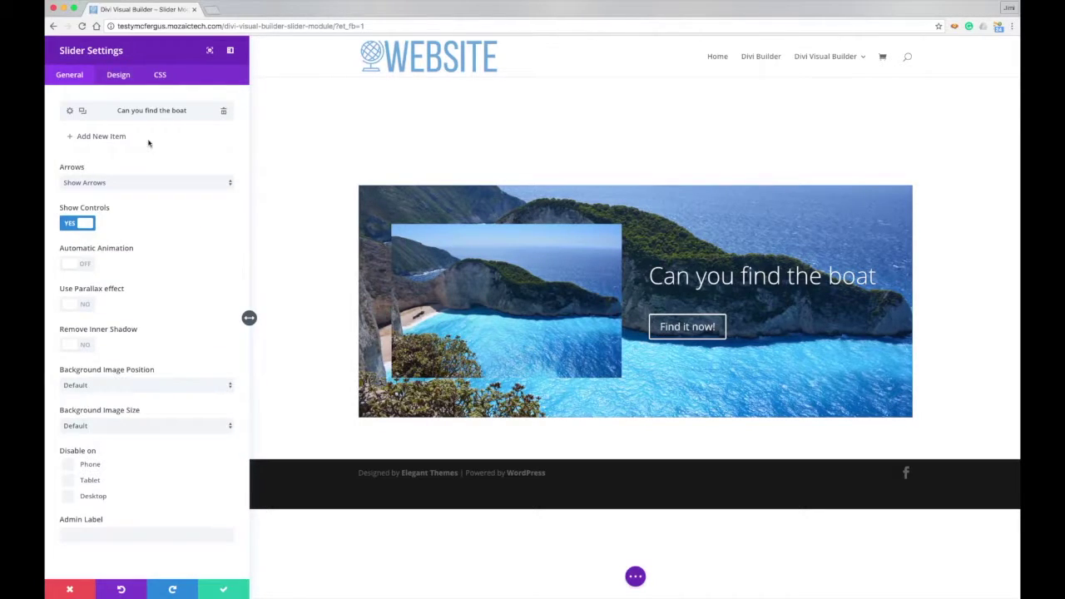
pyautogui.click(108, 139)
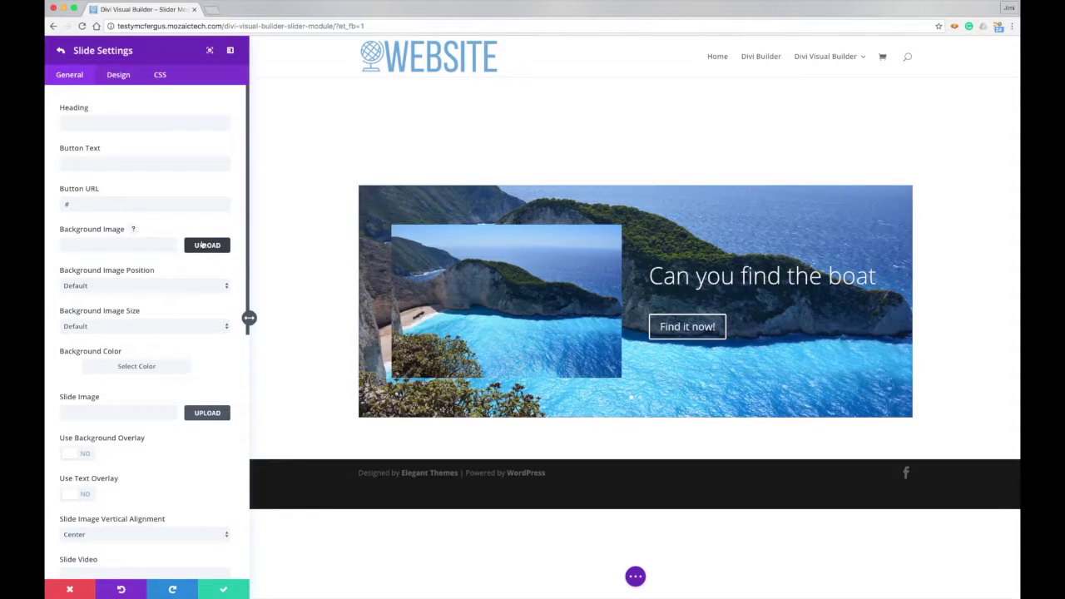
pyautogui.click(202, 245)
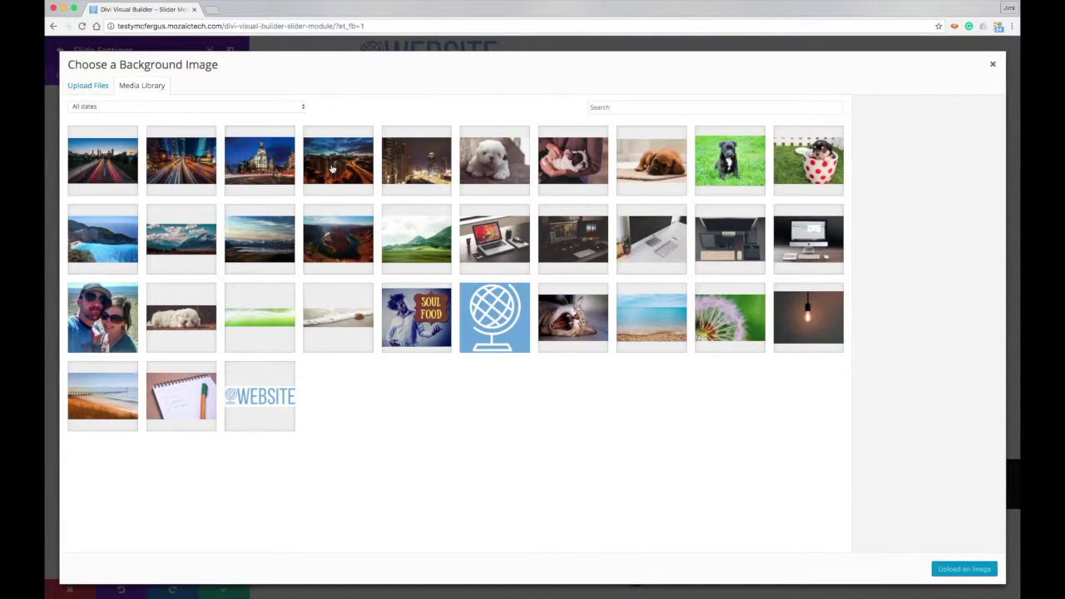
# Set the pexels-photo-70258 canyon photo as the second slide's background and advance to it
pyautogui.click(337, 239)
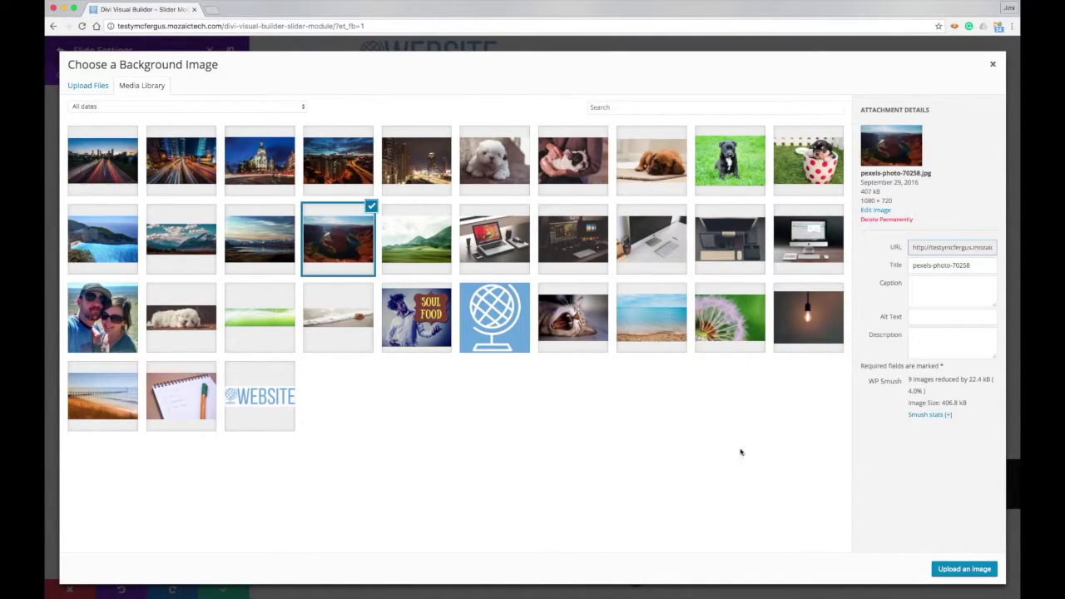
pyautogui.click(949, 567)
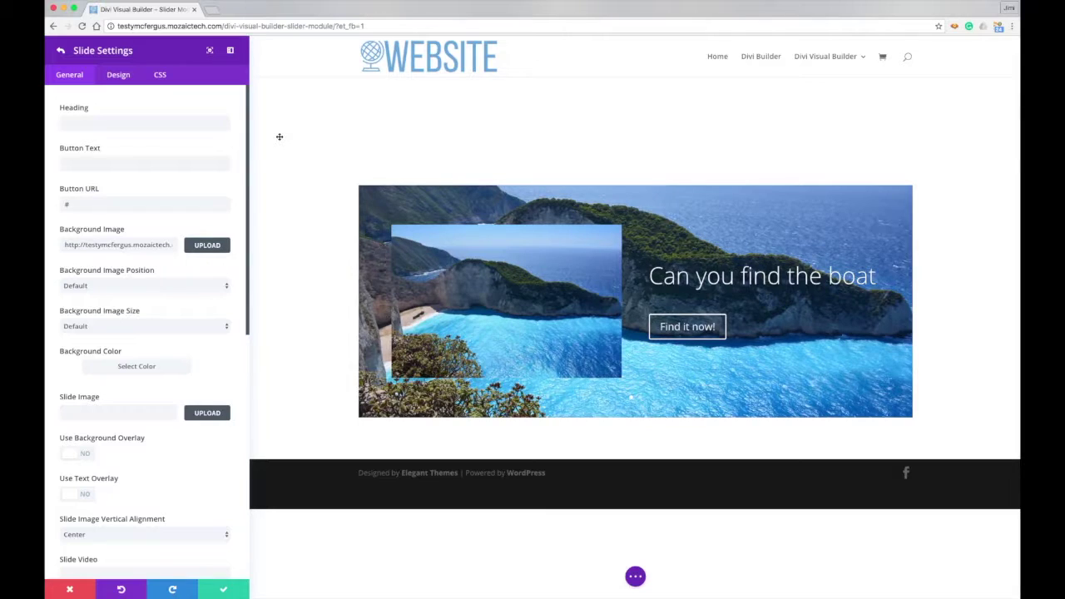
pyautogui.click(890, 303)
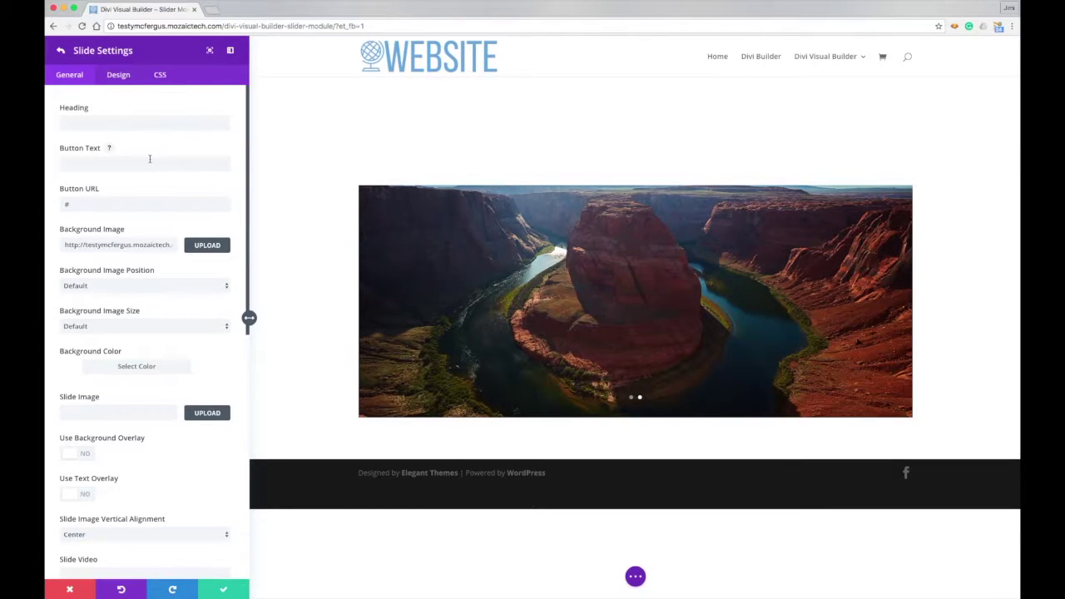
# Give the canyon slide the heading 'Take a trip to a canyon' and button text 'Book Now'
pyautogui.click(147, 122)
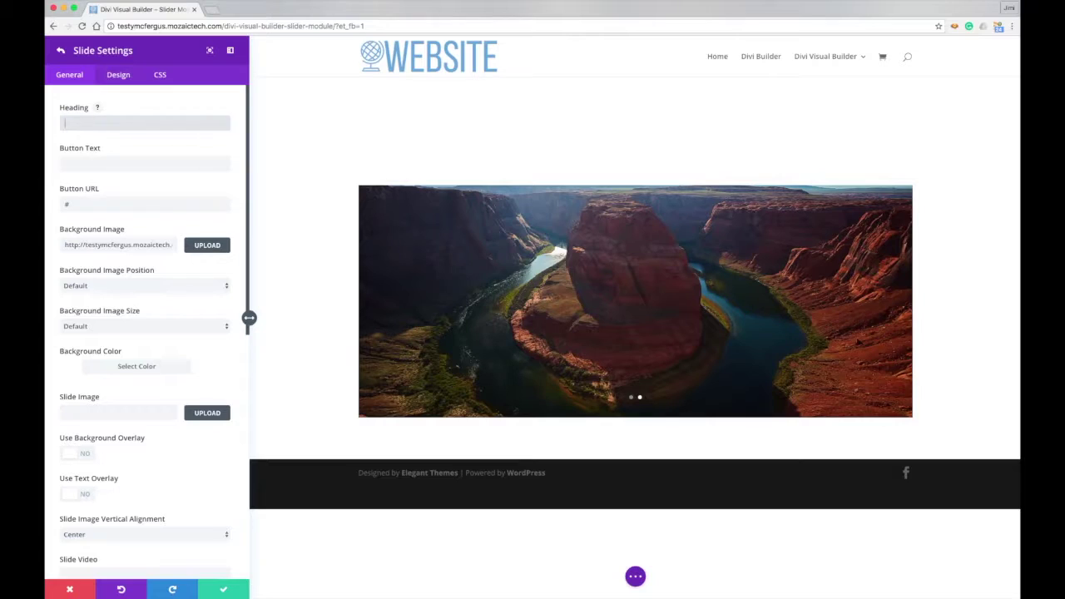
pyautogui.write('Take a trip to a')
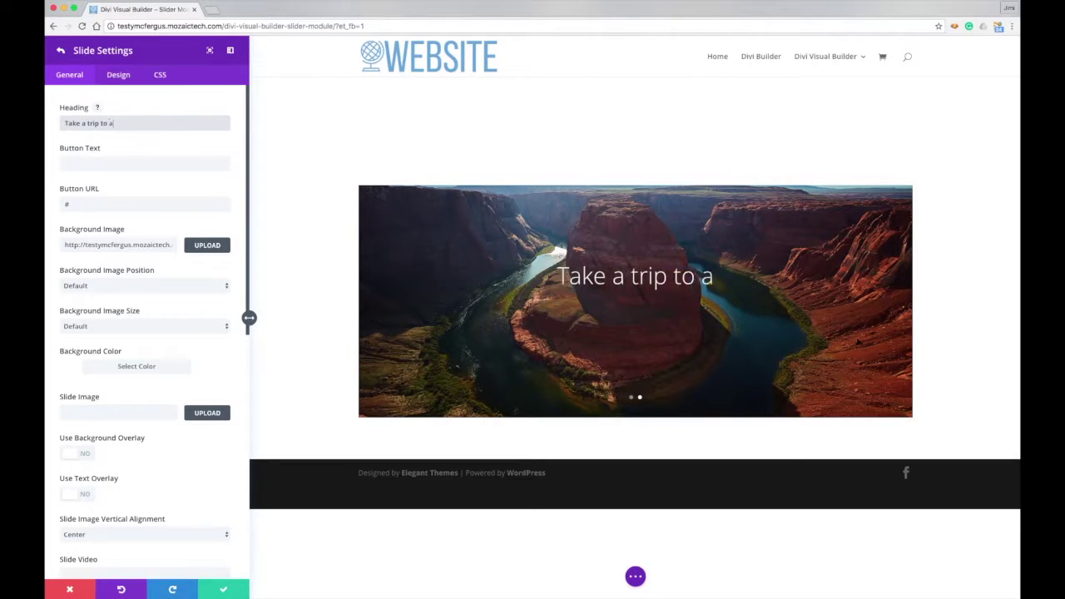
pyautogui.write(' canyon')
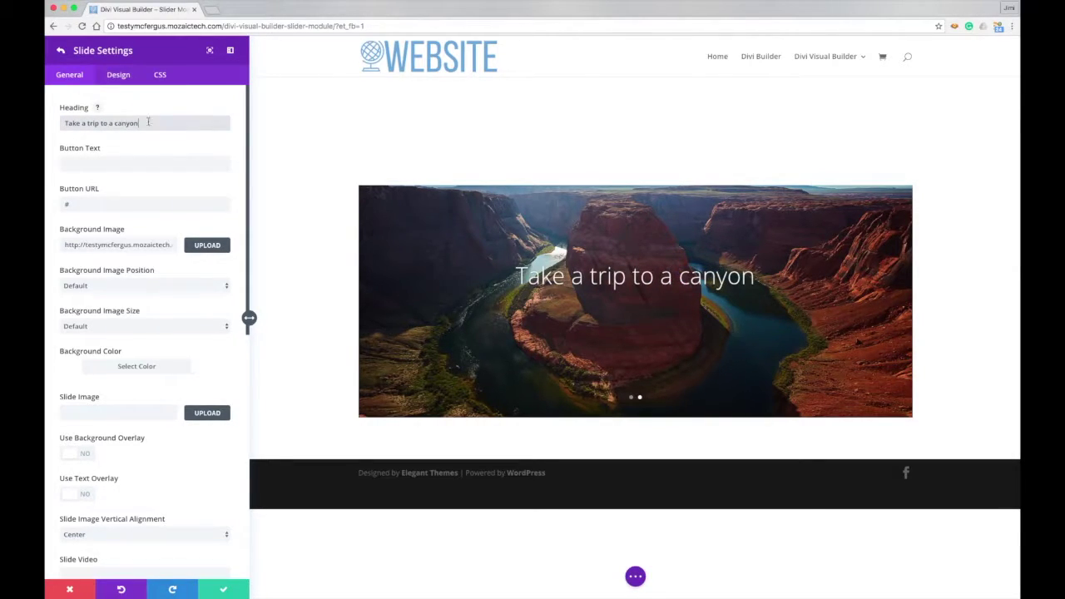
pyautogui.click(88, 162)
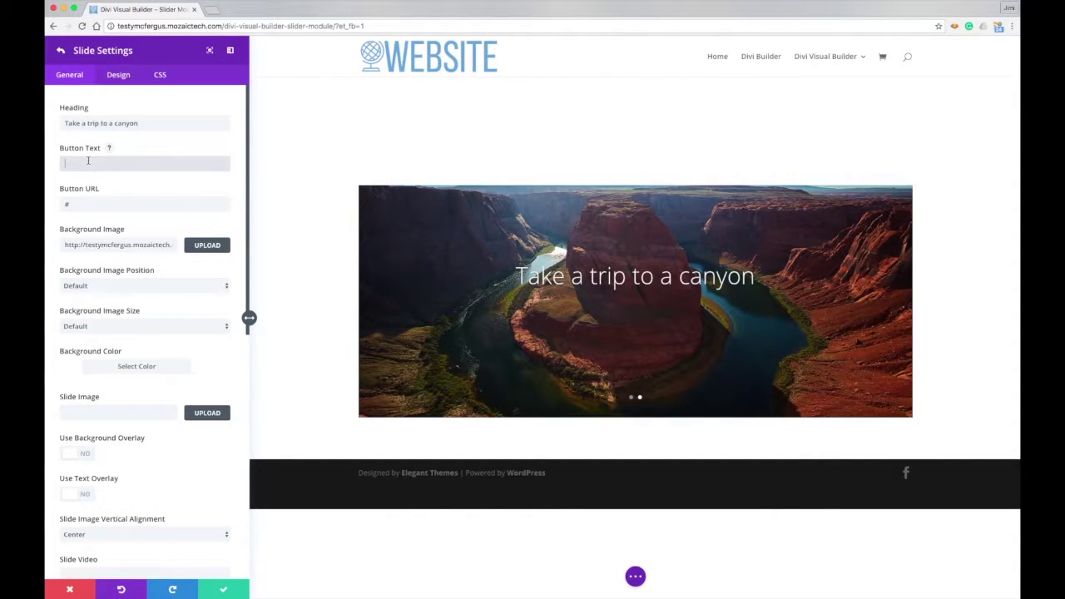
pyautogui.write('Book Now')
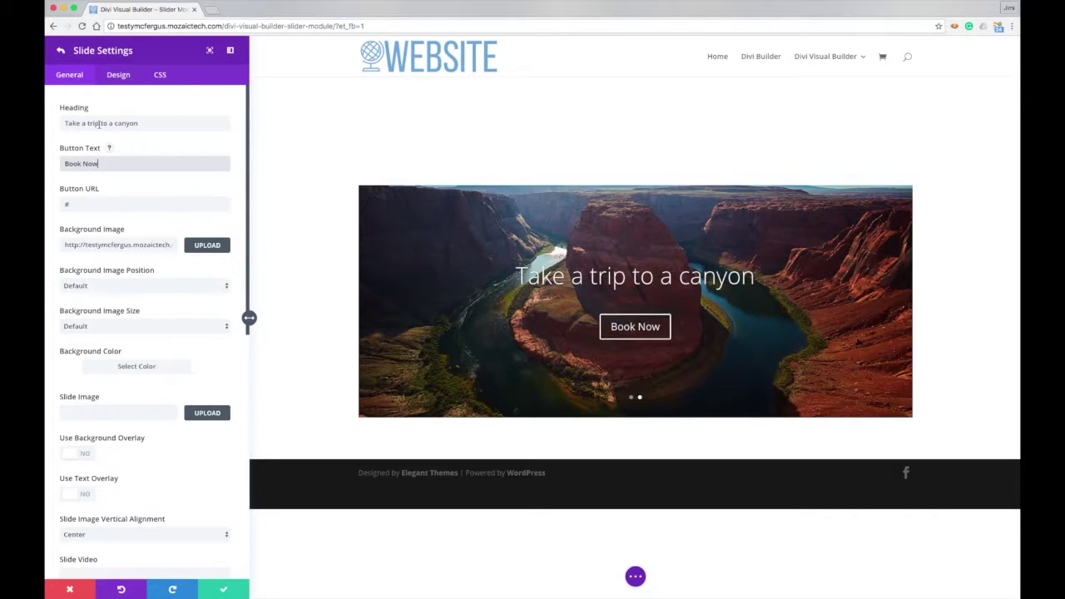
pyautogui.click(101, 199)
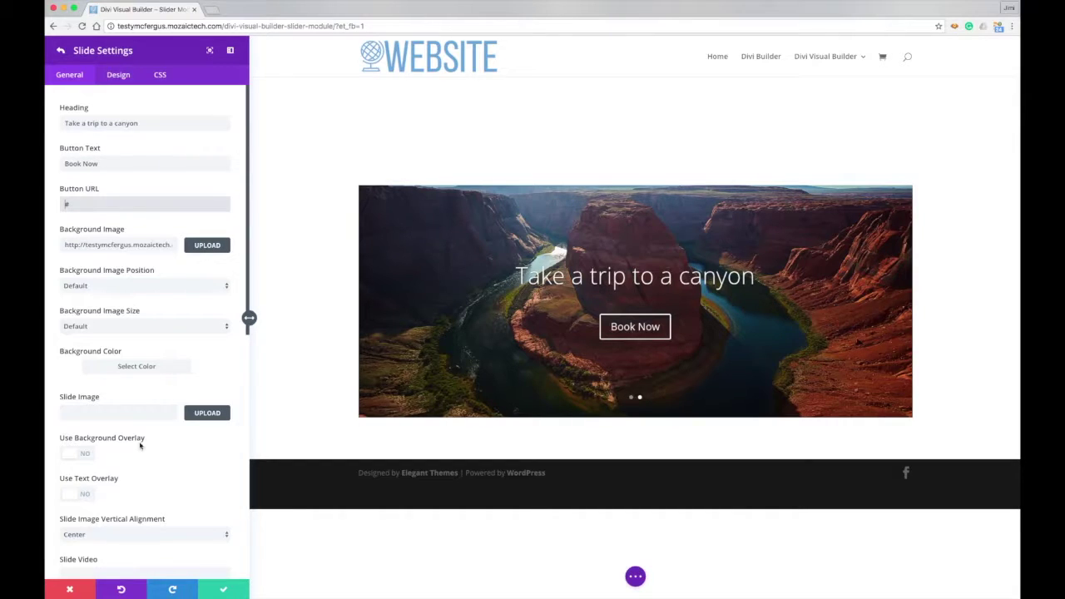
pyautogui.moveTo(247, 288); pyautogui.dragTo(248, 541)
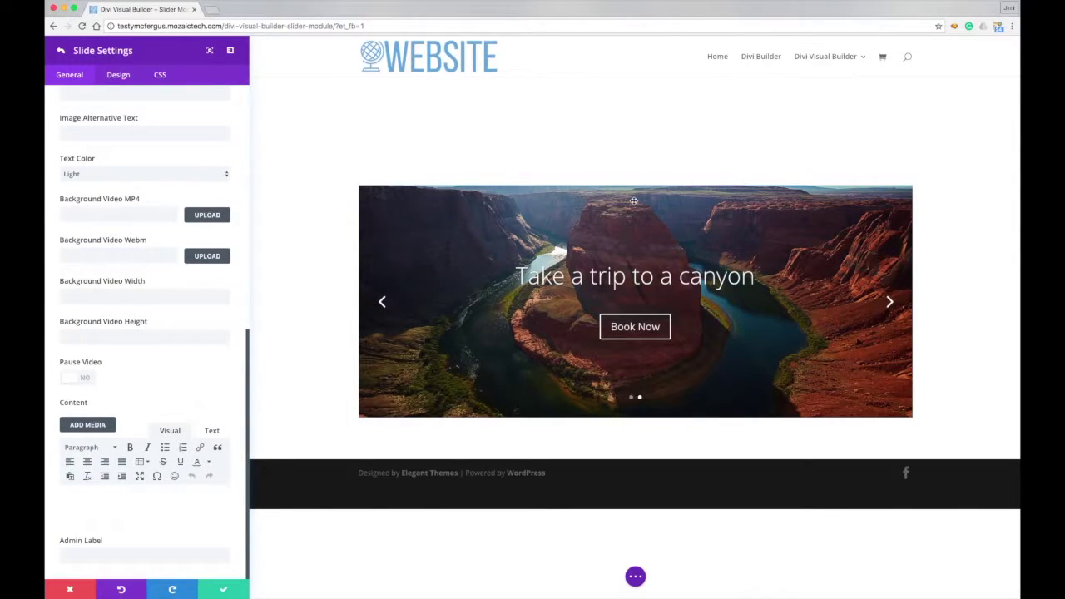
# Preview both slides with the slider arrows, then show the canyon slide's Design settings
pyautogui.click(889, 304)
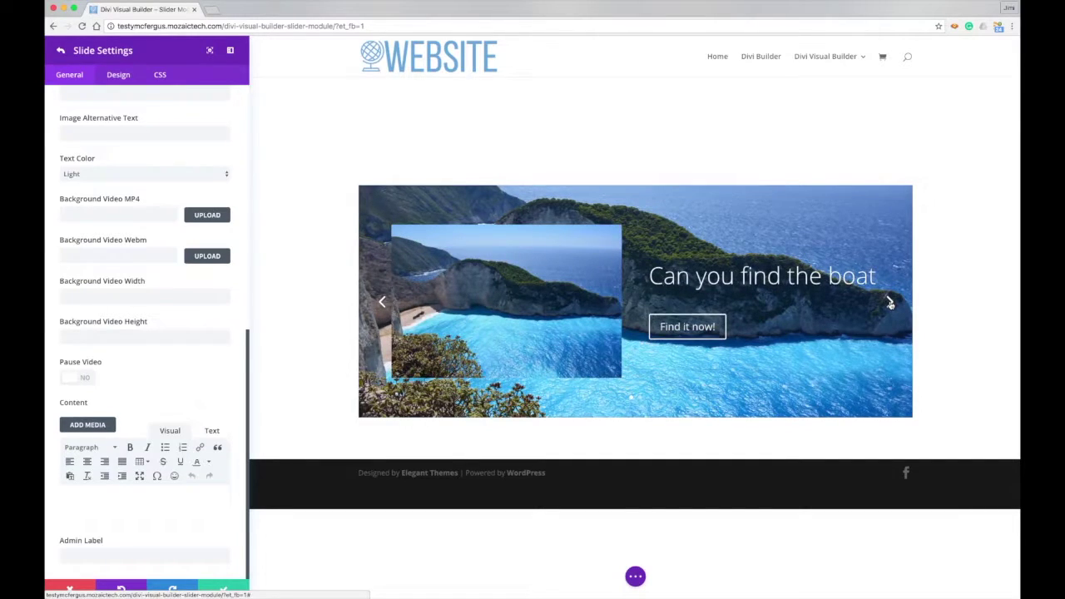
pyautogui.click(889, 304)
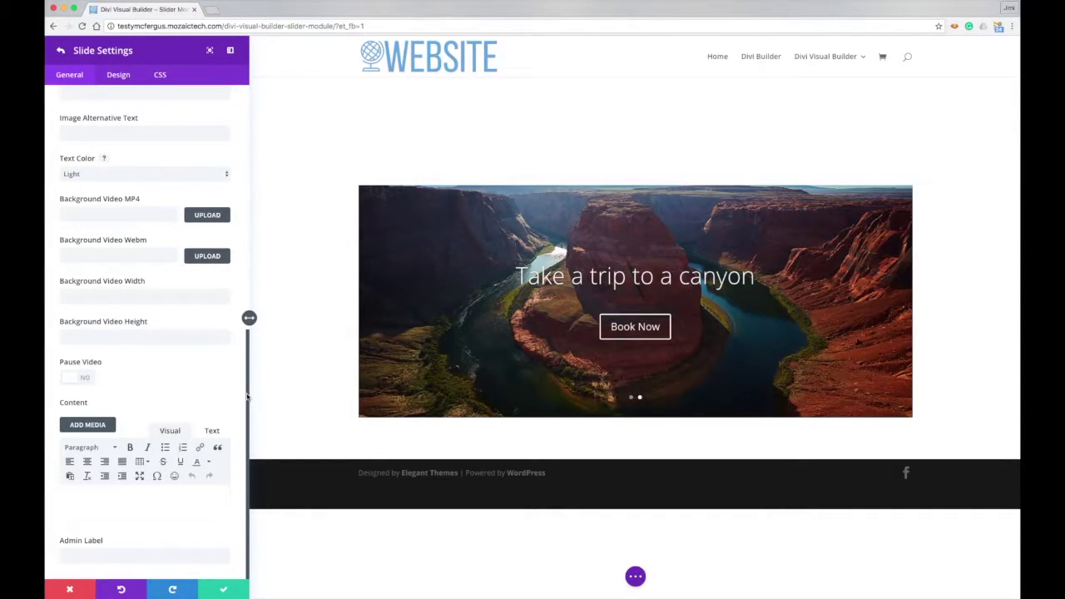
pyautogui.moveTo(246, 396); pyautogui.dragTo(247, 149)
pyautogui.click(118, 75)
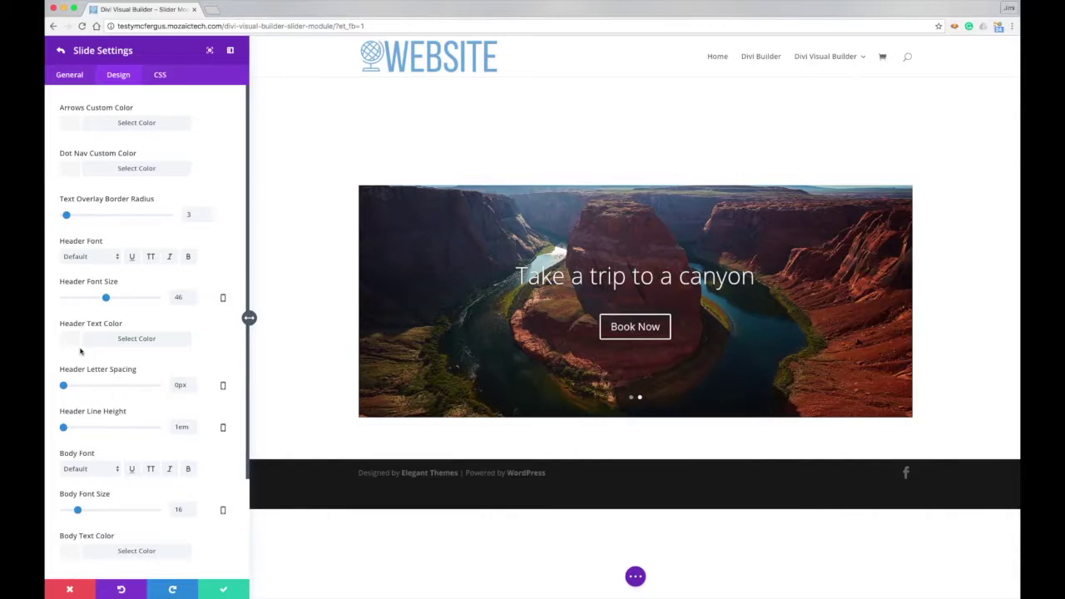
# Go back to Slider Settings, browse its Design options, then show the General tab's slide list
pyautogui.click(61, 51)
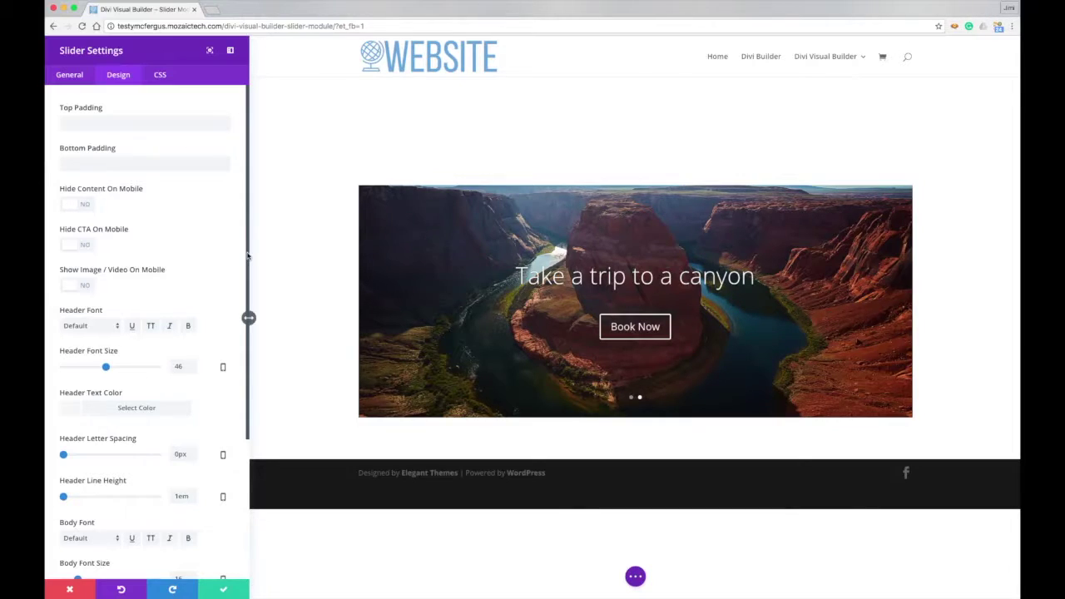
pyautogui.scroll(-5, 248, 358)
pyautogui.scroll(-1, 248, 369)
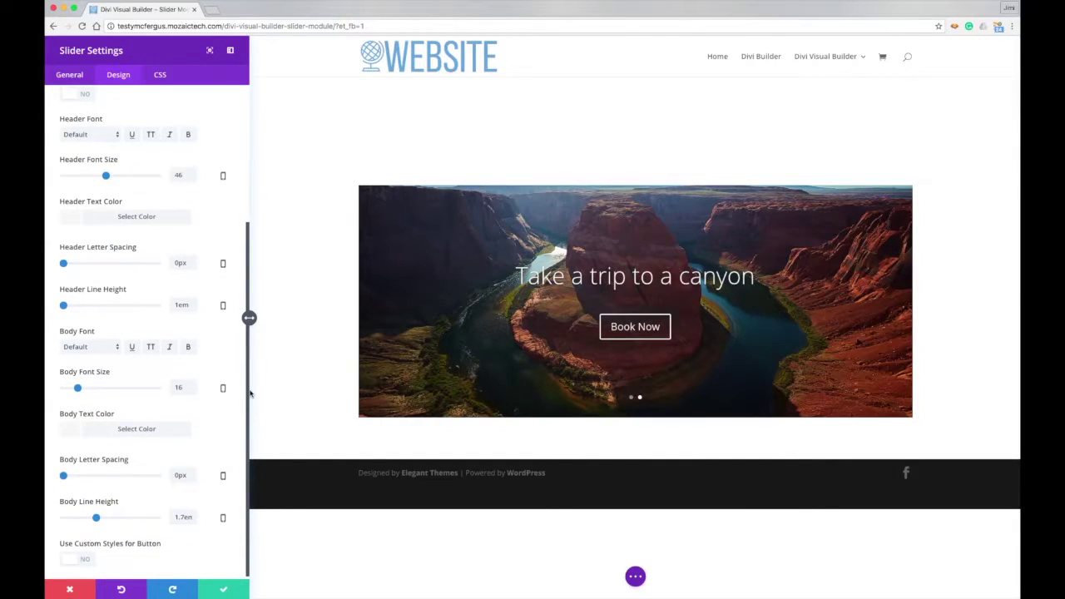
pyautogui.scroll(1, 249, 447)
pyautogui.scroll(-1, 250, 447)
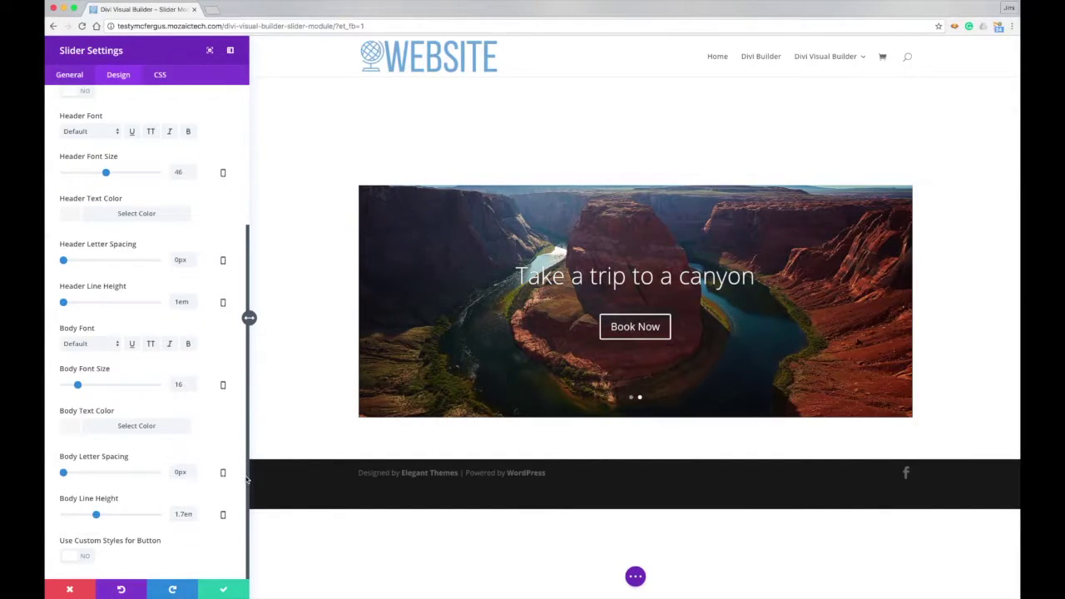
pyautogui.moveTo(246, 479); pyautogui.dragTo(260, 106)
pyautogui.click(239, 239)
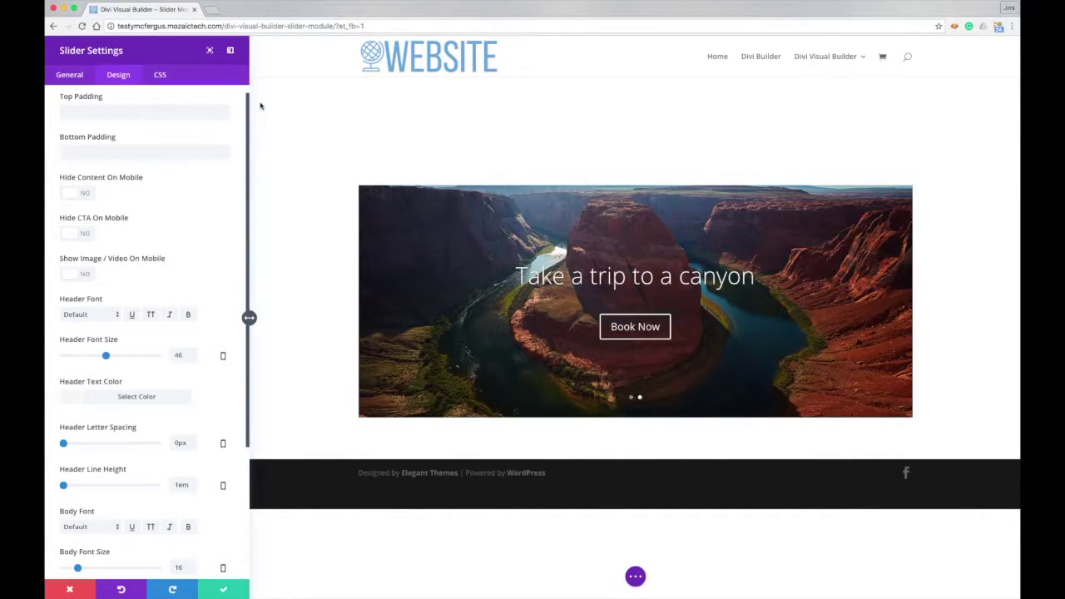
pyautogui.click(73, 79)
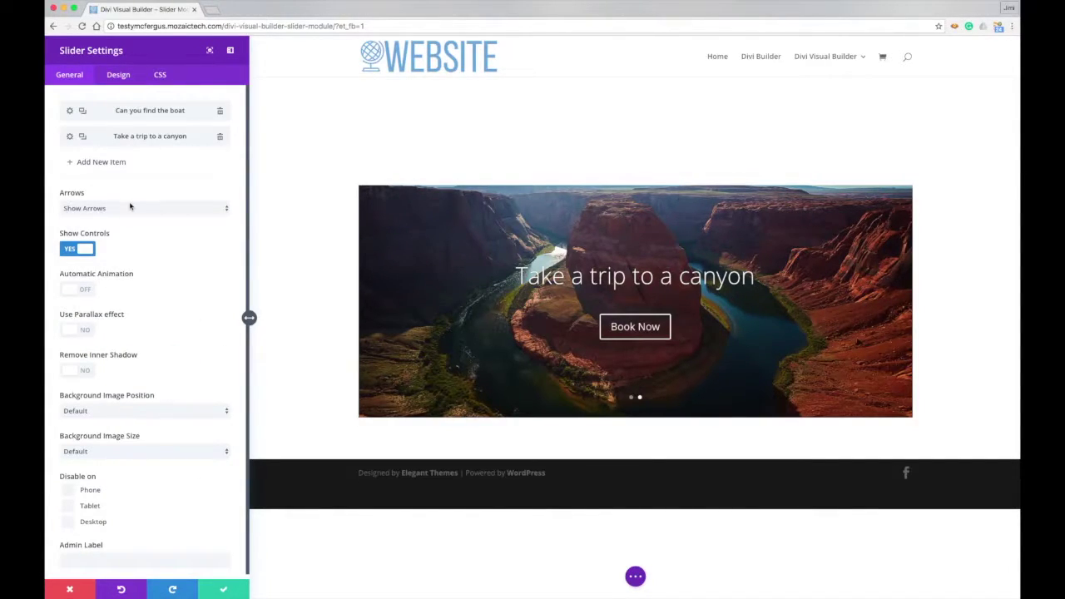
# Keep the slider set to Show Arrows and switch Show Controls to NO
pyautogui.click(130, 208)
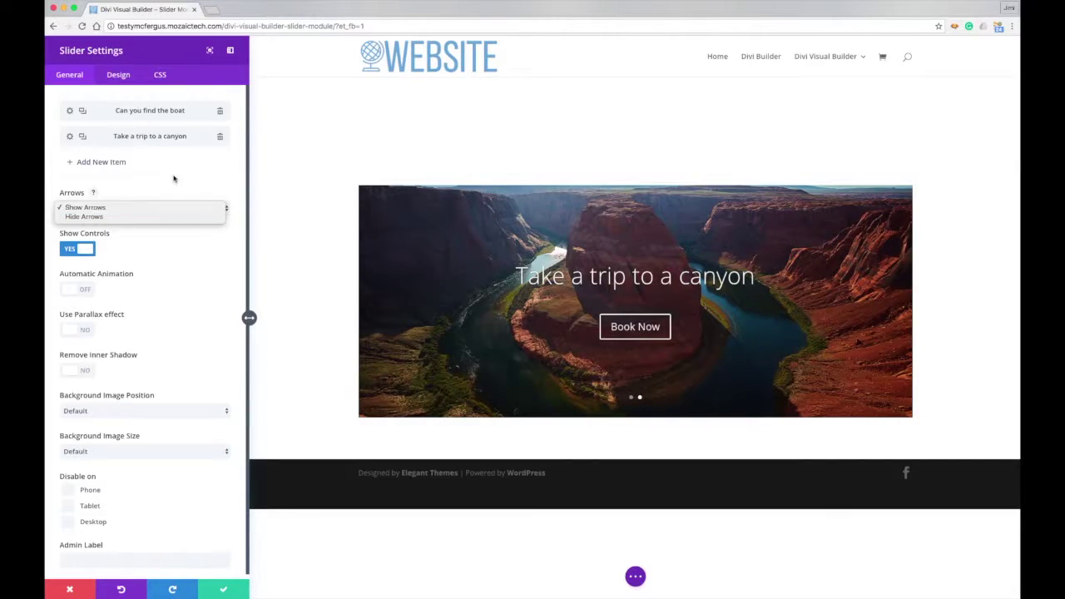
pyautogui.click(242, 188)
pyautogui.moveTo(392, 280)
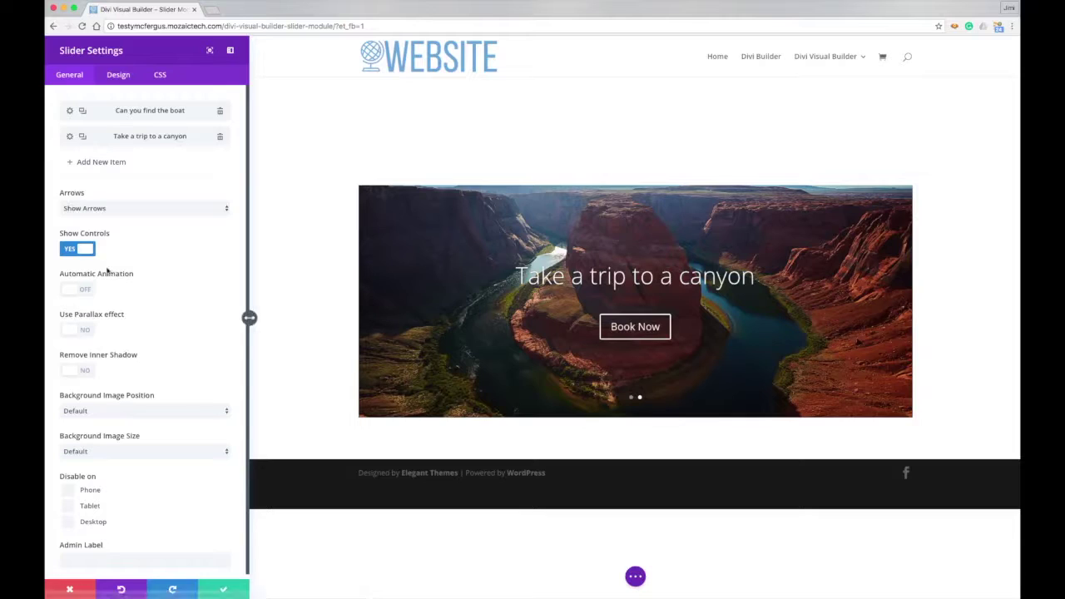
pyautogui.moveTo(636, 400)
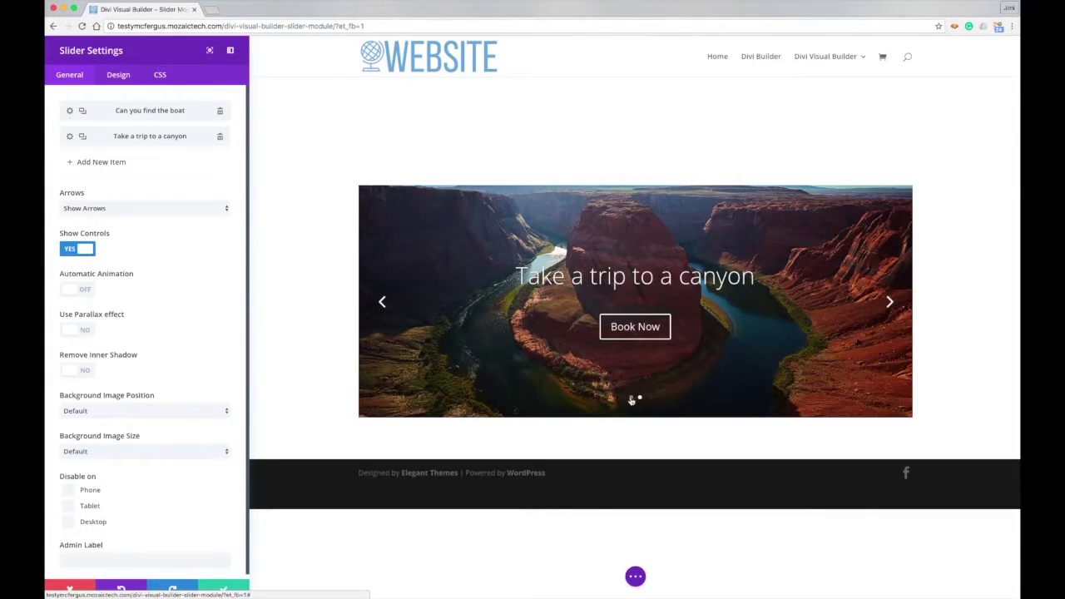
pyautogui.click(631, 400)
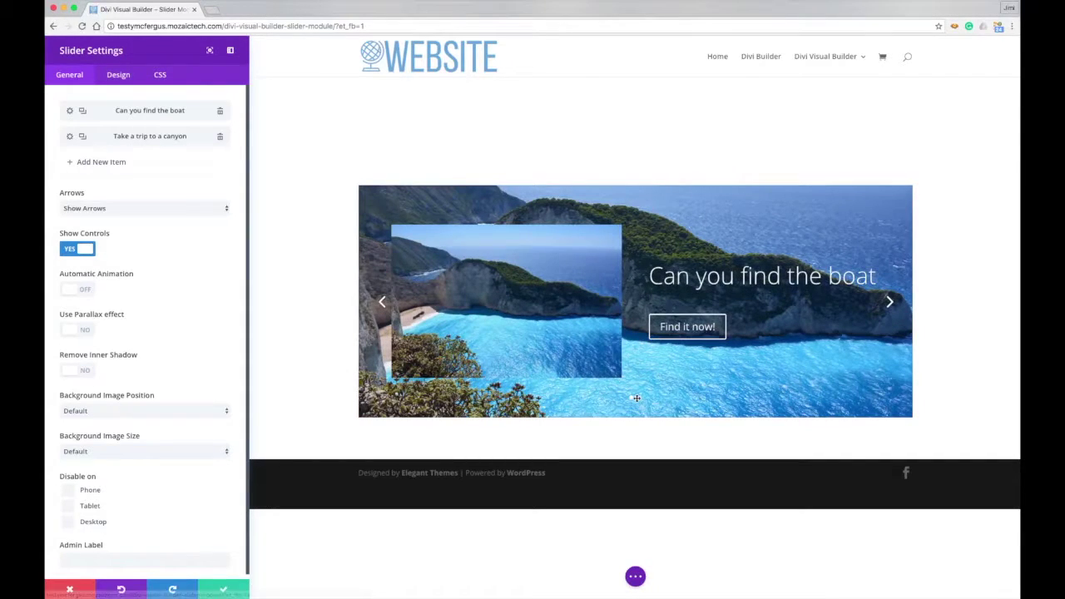
pyautogui.click(90, 251)
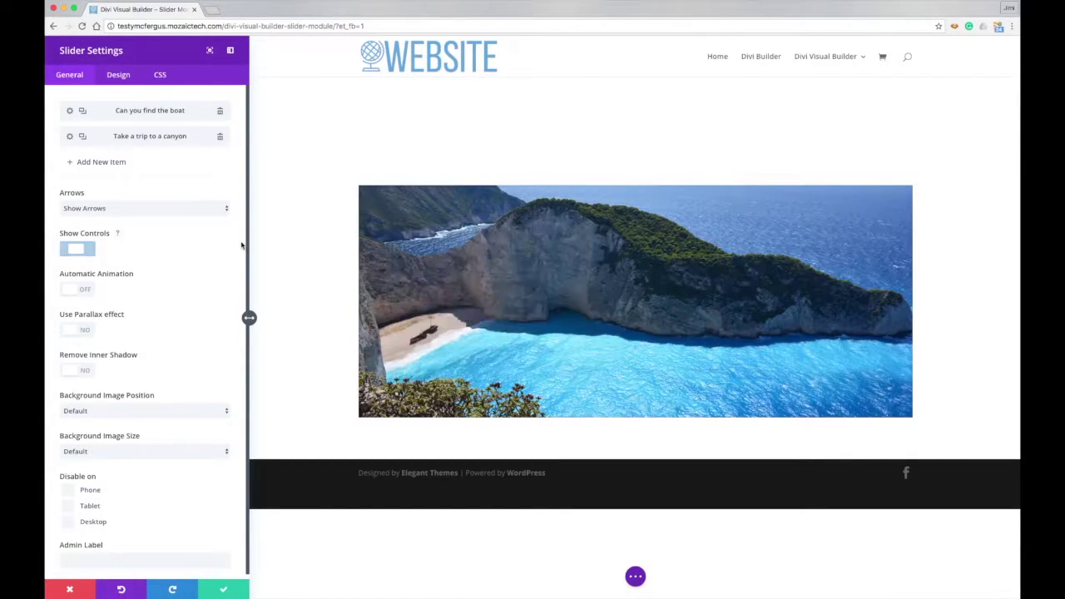
# Turn on Automatic Animation at the 7000 ms speed and watch the slides auto-advance
pyautogui.click(85, 289)
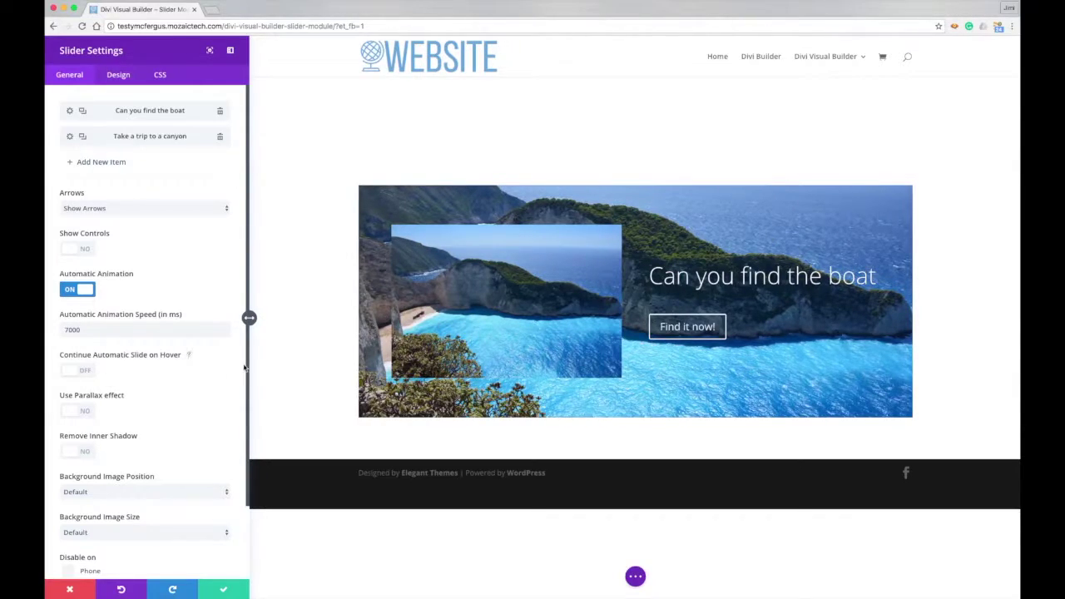
pyautogui.scroll(-3, 246, 364)
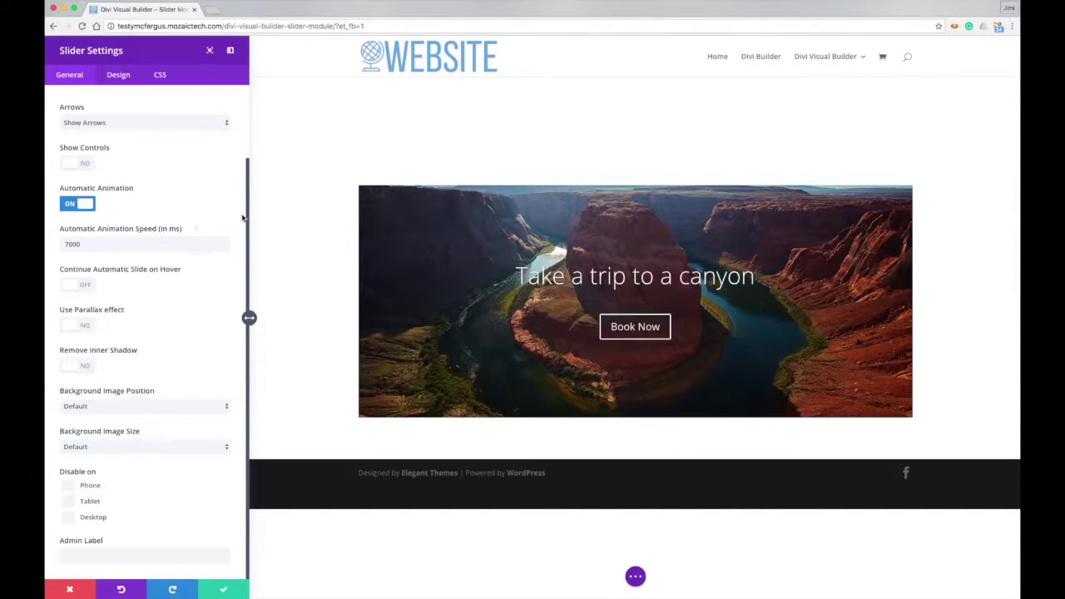
pyautogui.moveTo(247, 208); pyautogui.dragTo(252, 103)
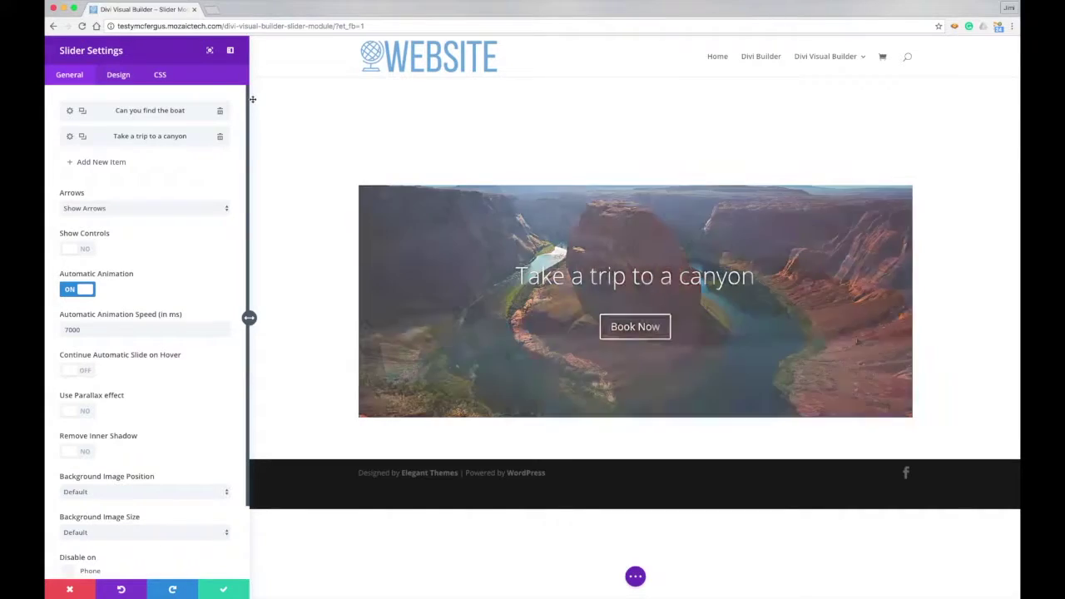
pyautogui.moveTo(454, 153)
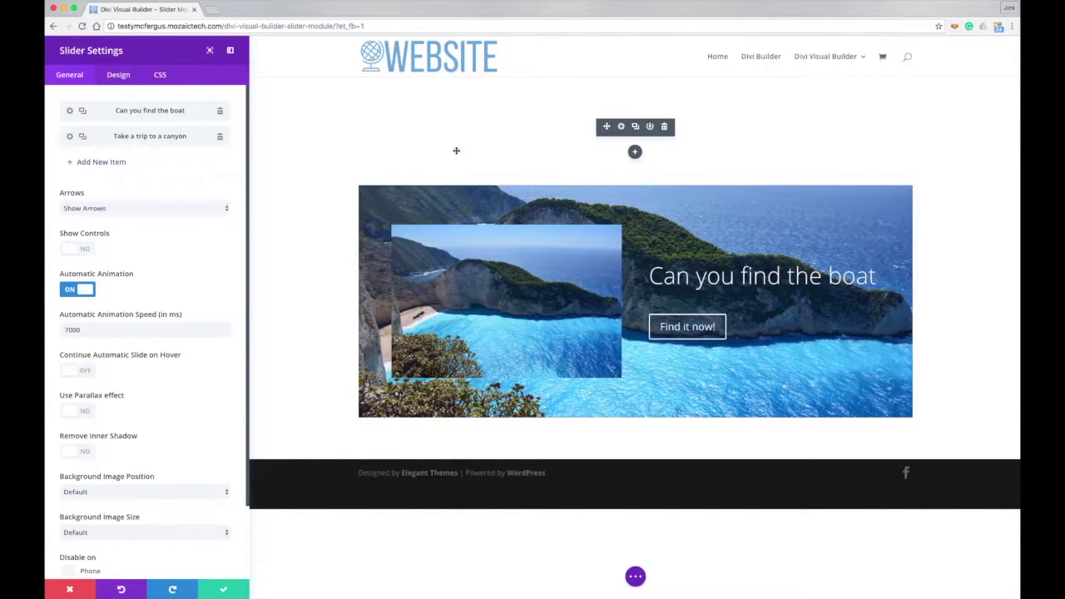